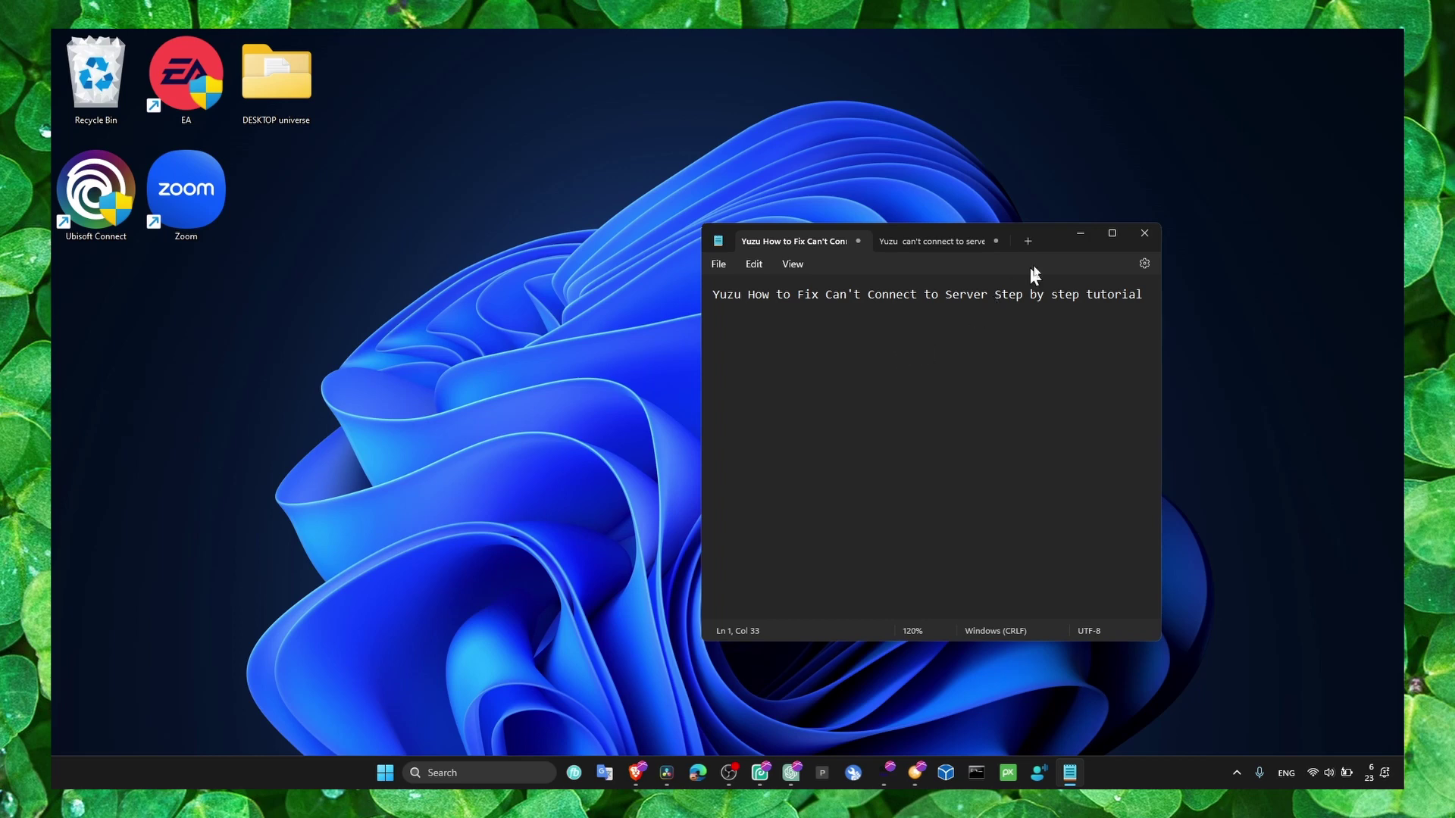
# - Minimize the Notepad window holding the Yuzu server-connection tutorial notes
pyautogui.click(1080, 233)
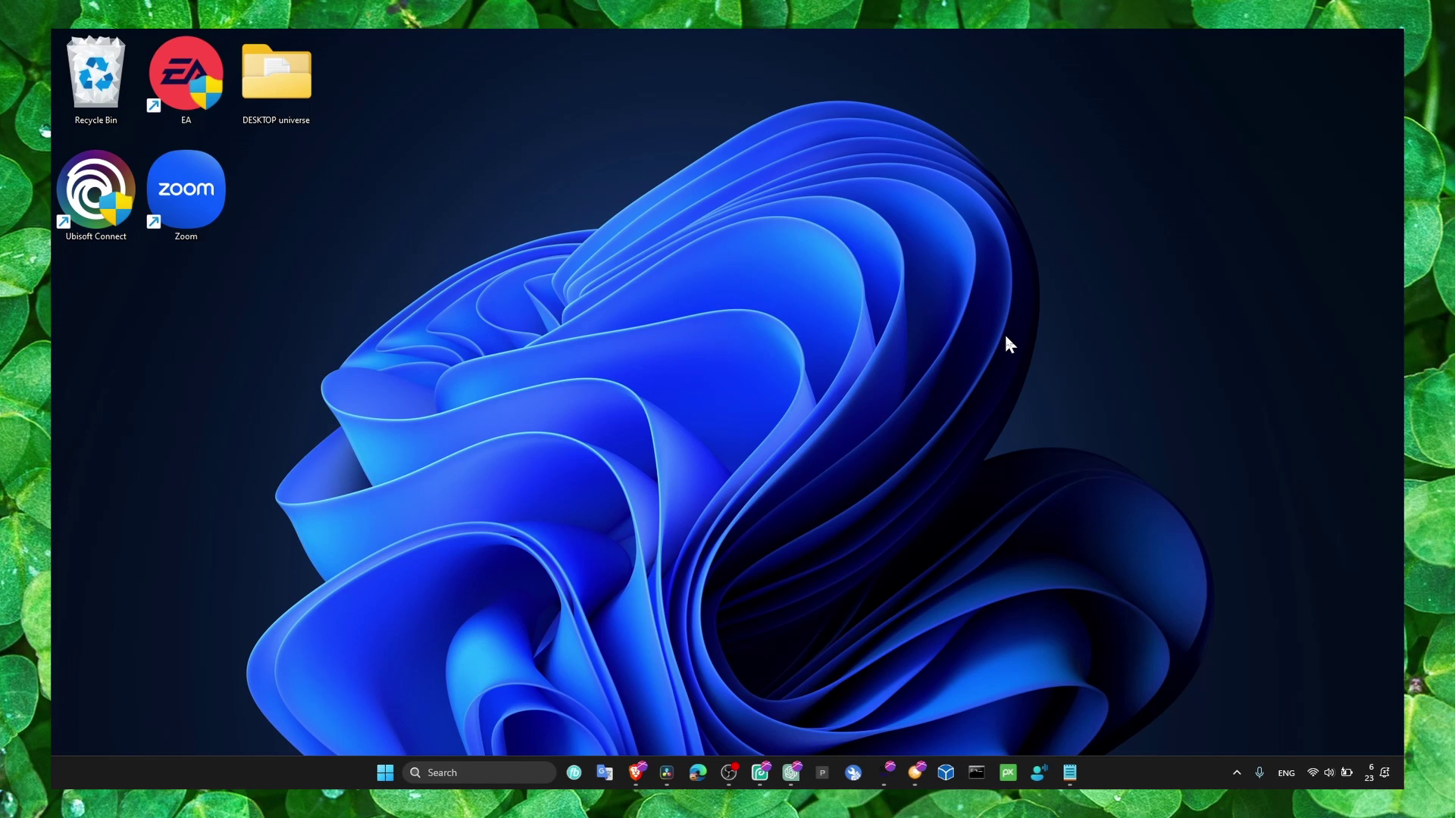
pyautogui.click(1329, 773)
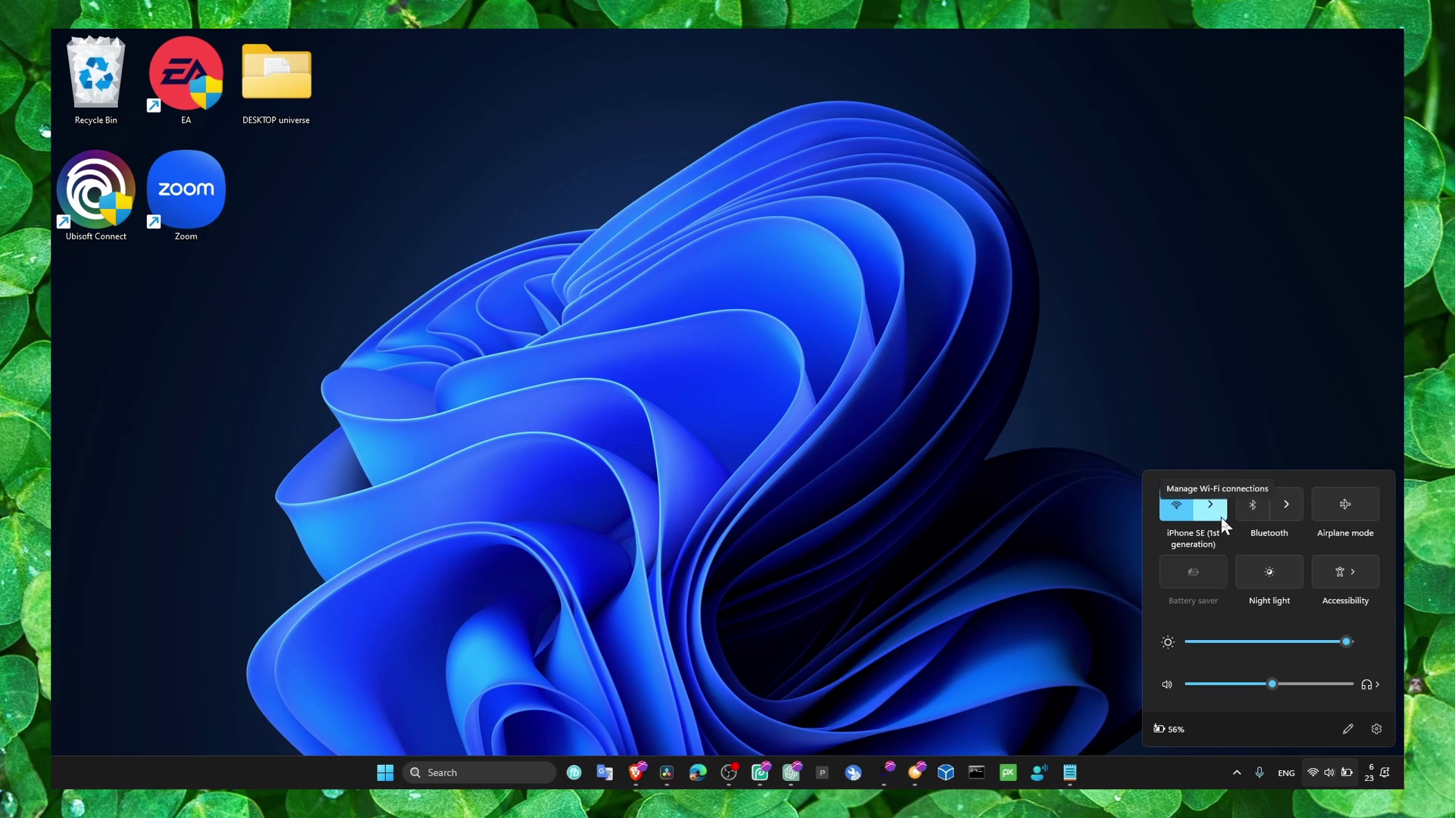
pyautogui.click(1257, 436)
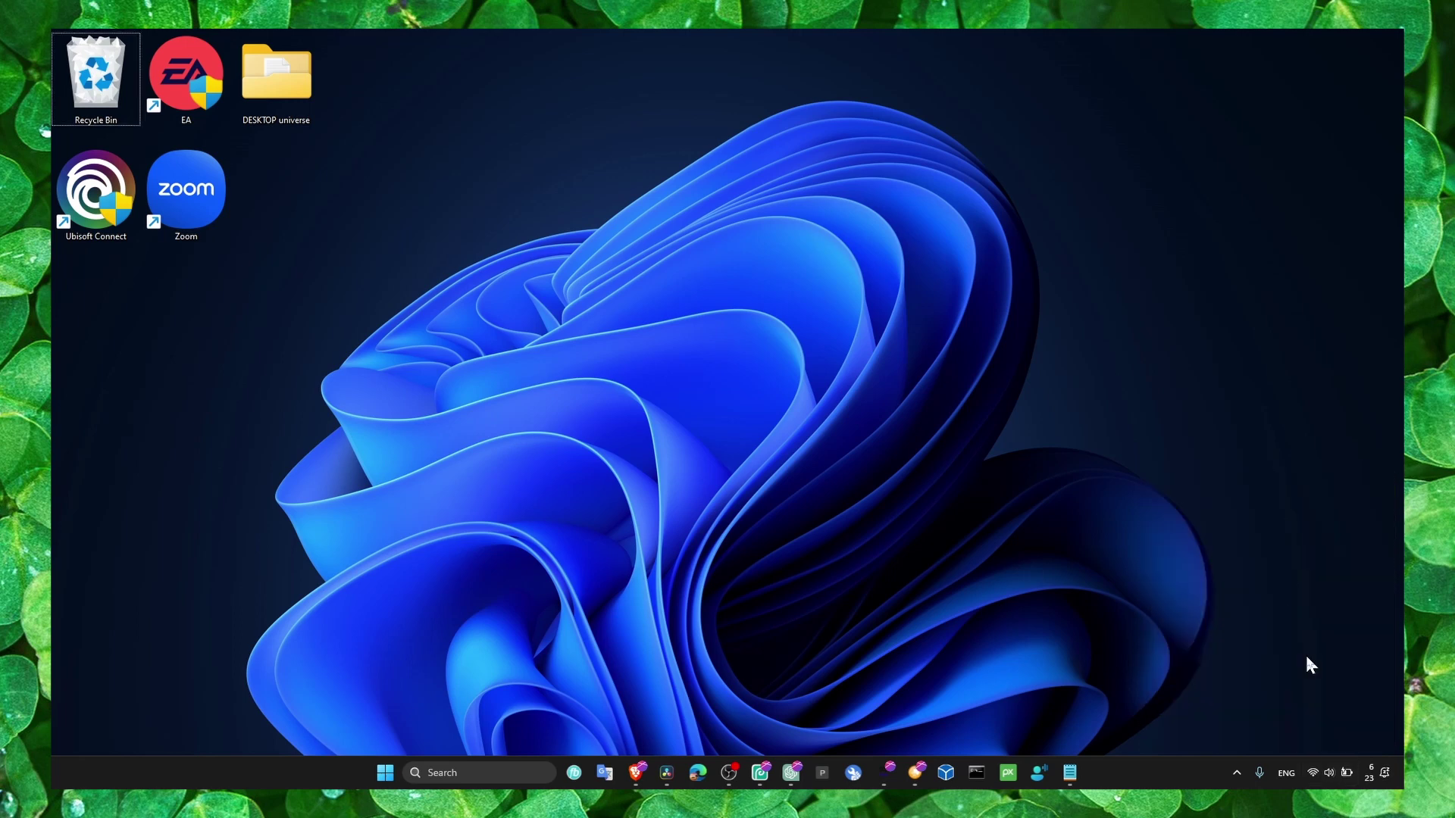
# - Open the Network Connections list from Advanced network settings and select the Wi-Fi adapter
pyautogui.rightClick(1308, 767)
pyautogui.click(1311, 733)
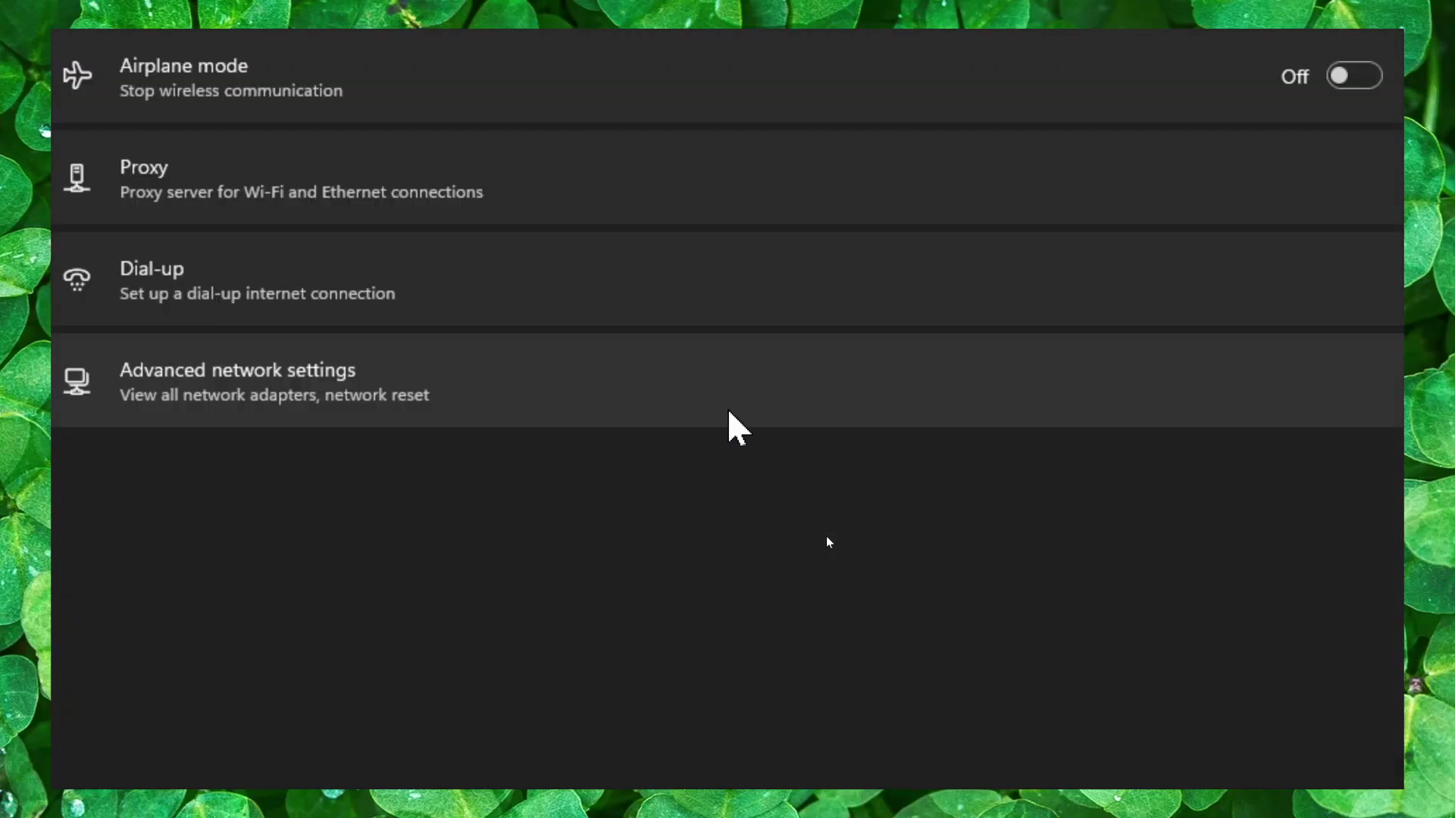
pyautogui.click(826, 538)
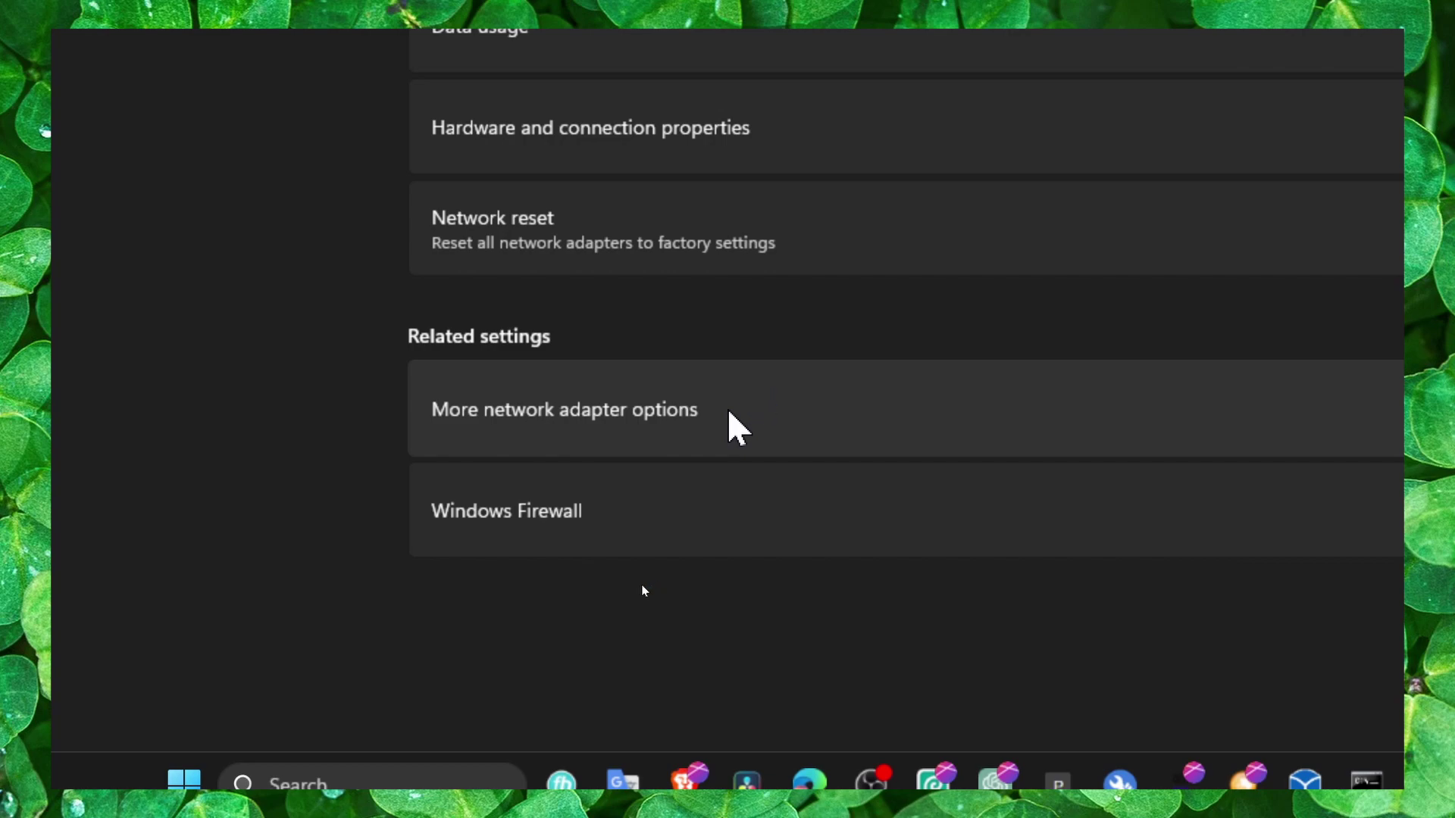
pyautogui.click(728, 412)
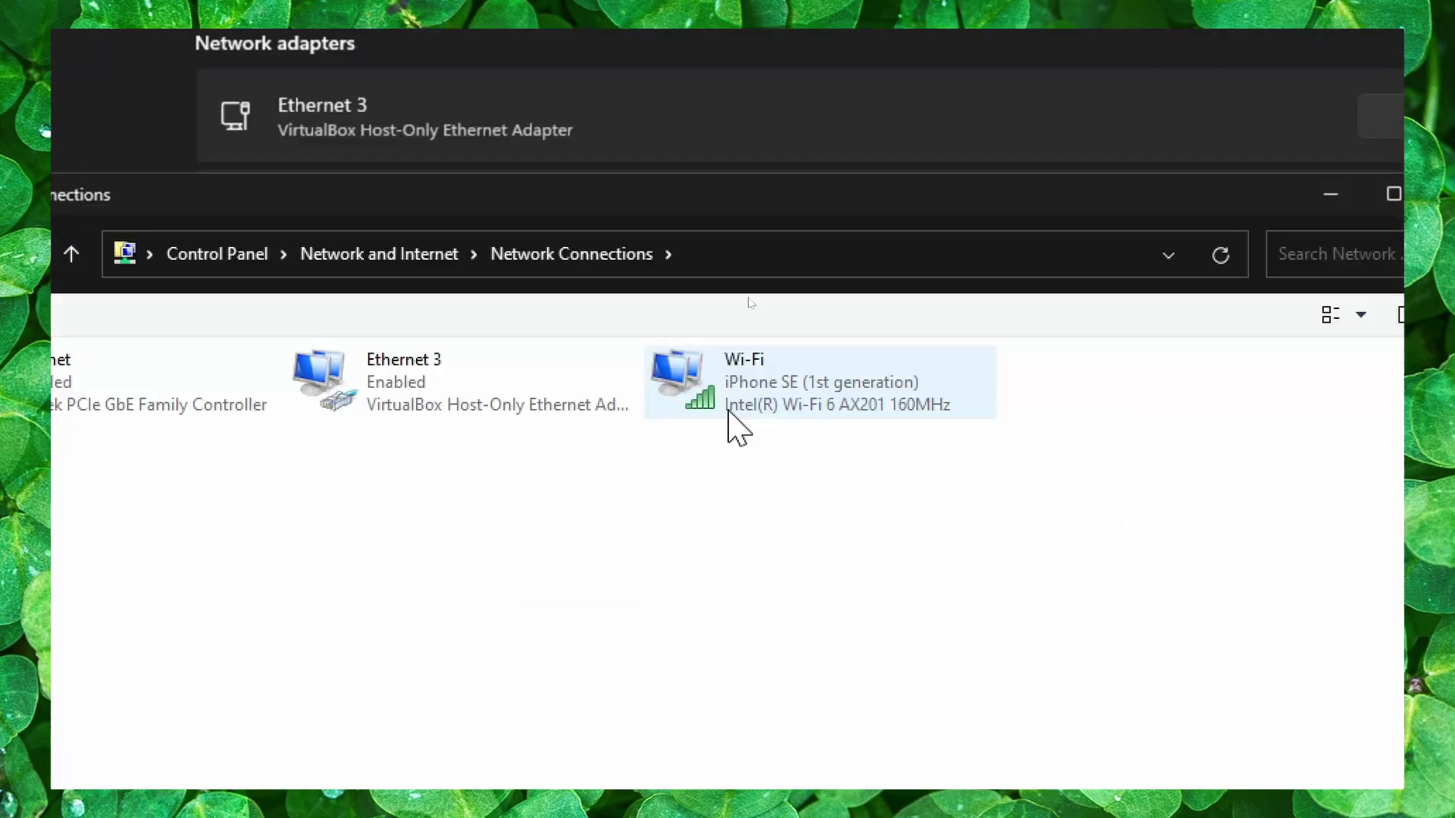
pyautogui.click(734, 422)
# - Set the Wi-Fi IPv4 DNS servers to 8.8.8.8 and 8.8.4.4 and confirm
pyautogui.rightClick(735, 422)
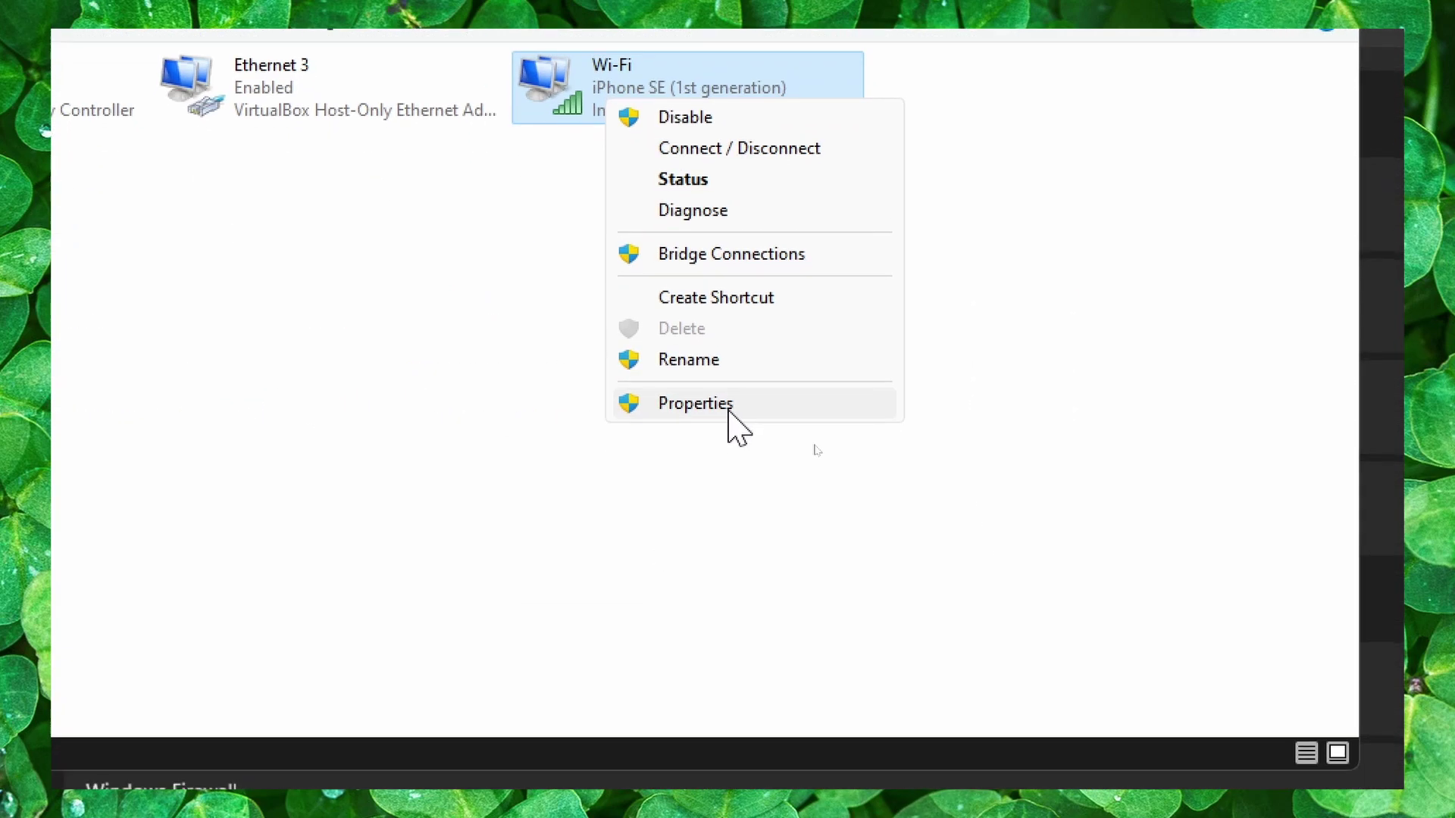
pyautogui.click(728, 405)
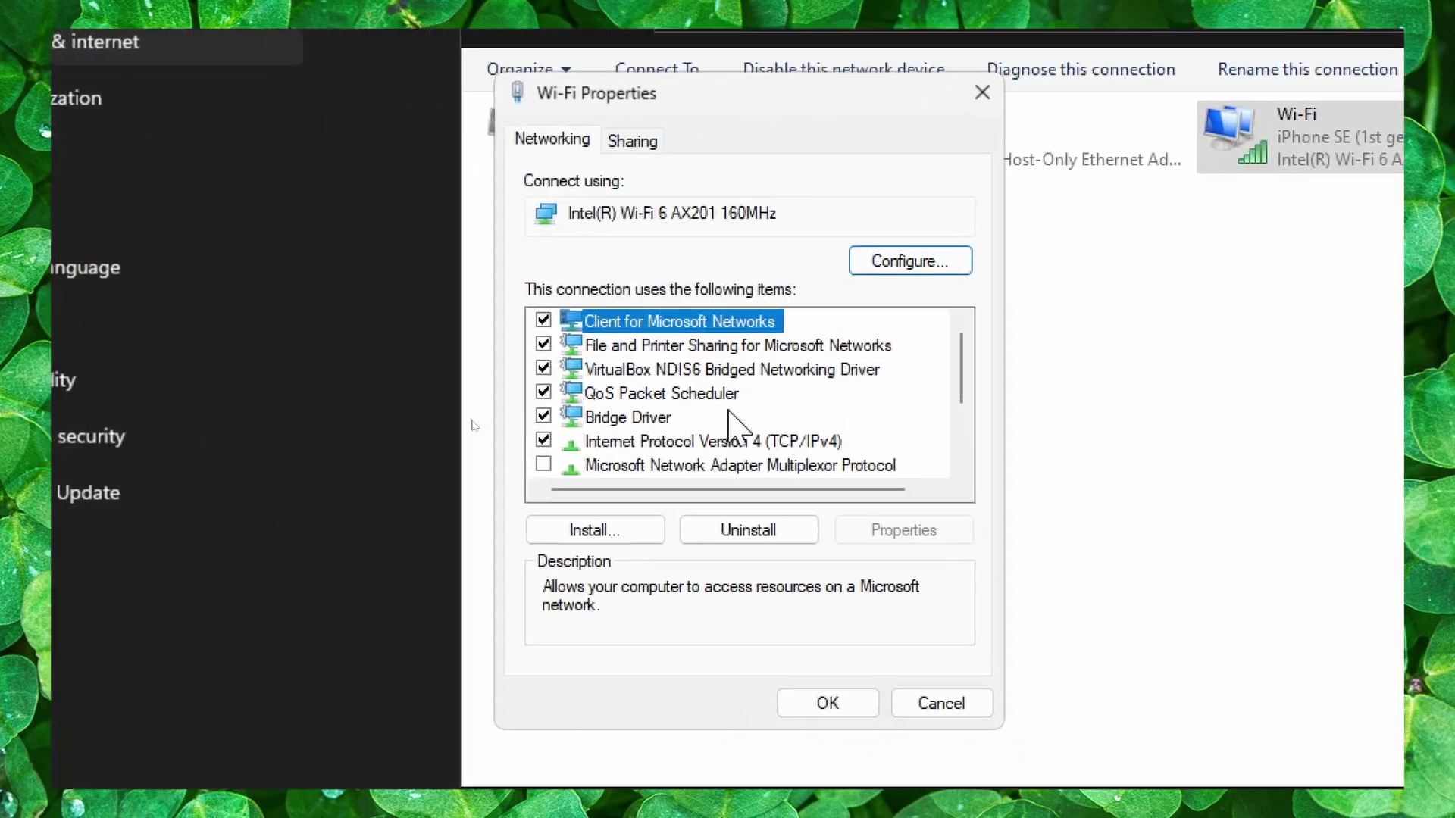
pyautogui.click(713, 442)
pyautogui.click(904, 530)
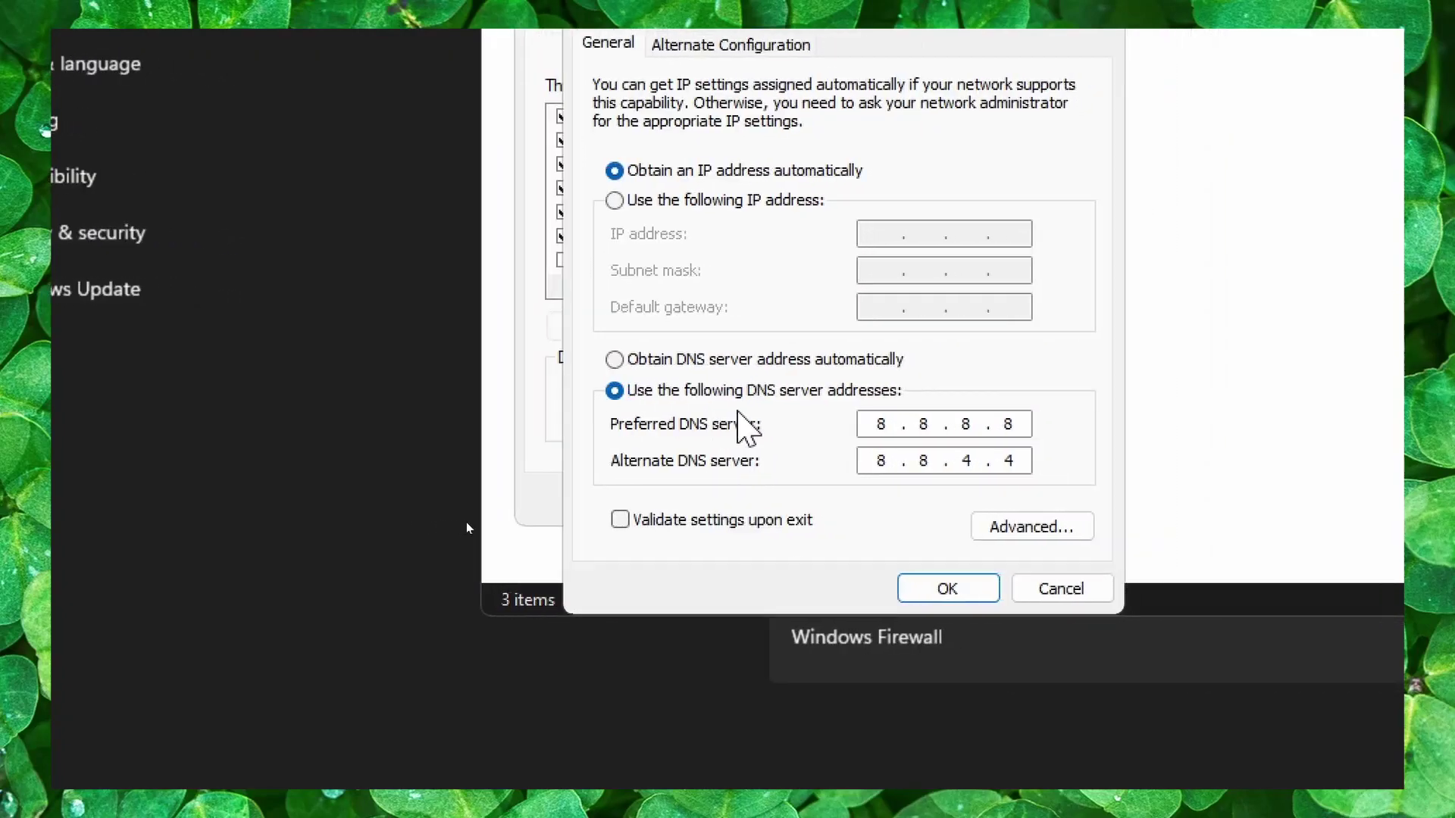
pyautogui.press('alt')
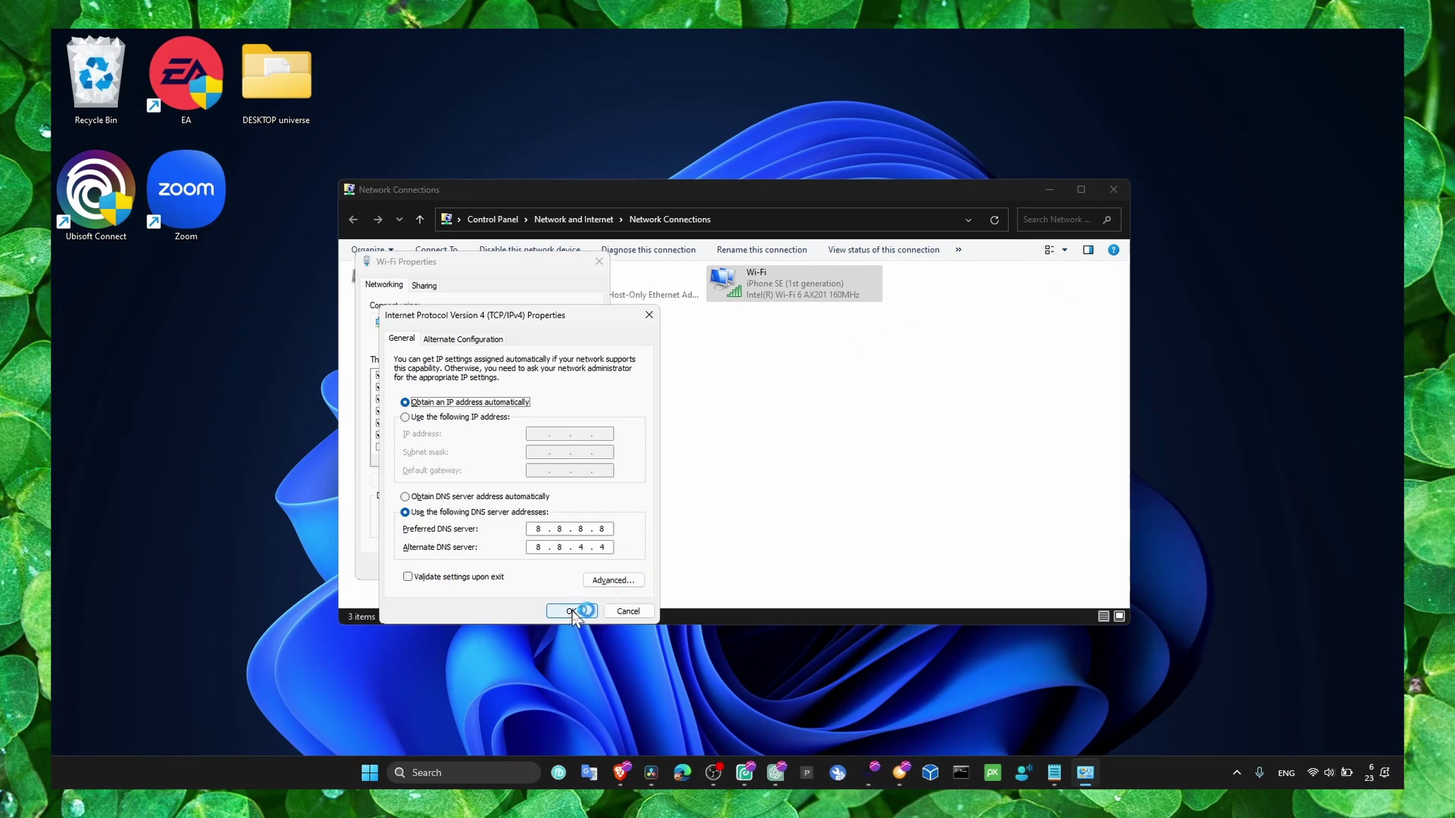
pyautogui.click(572, 612)
pyautogui.click(523, 571)
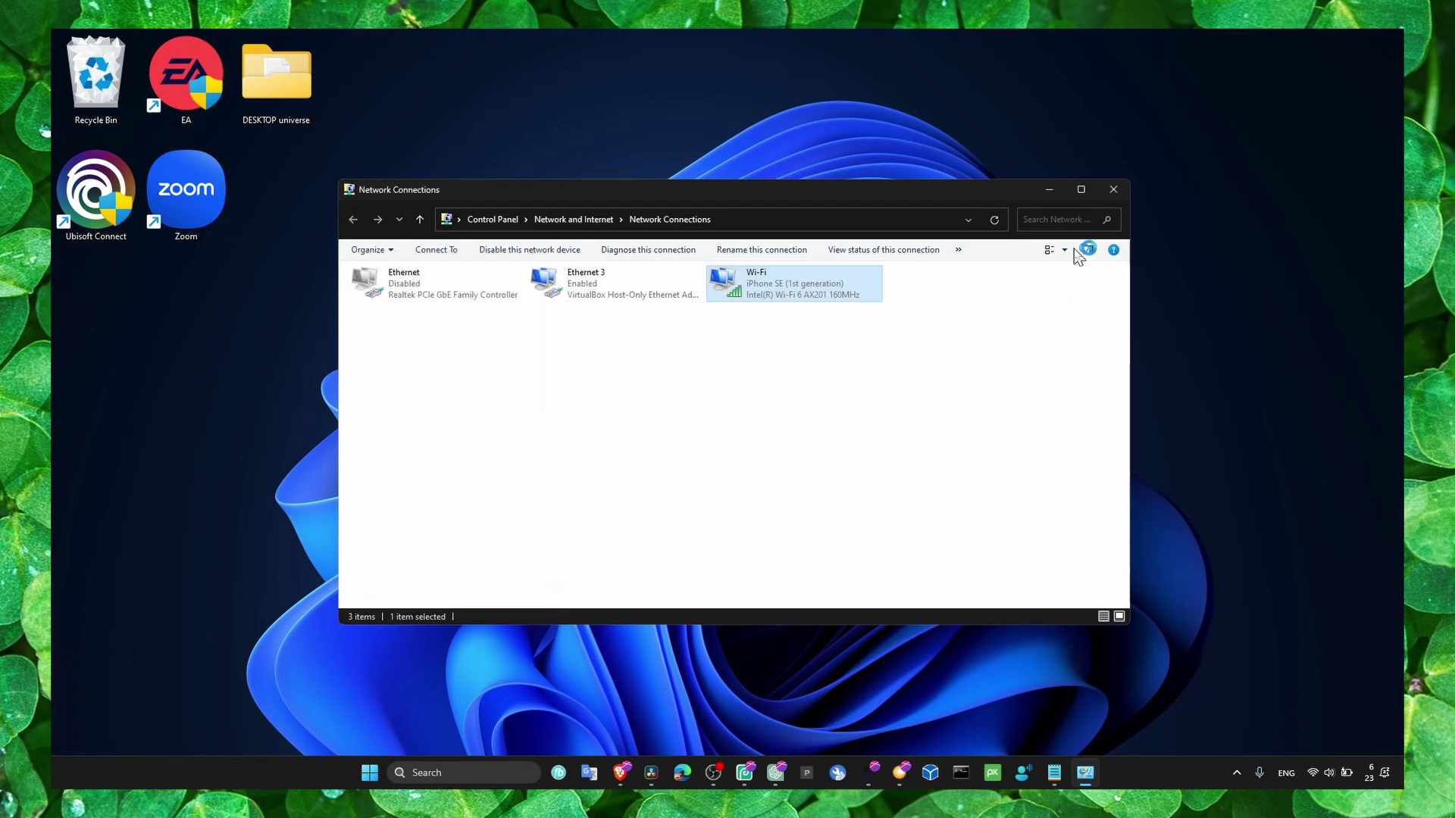
# - Close Network Connections, find Network reset under Advanced network settings, then close Settings
pyautogui.click(1114, 191)
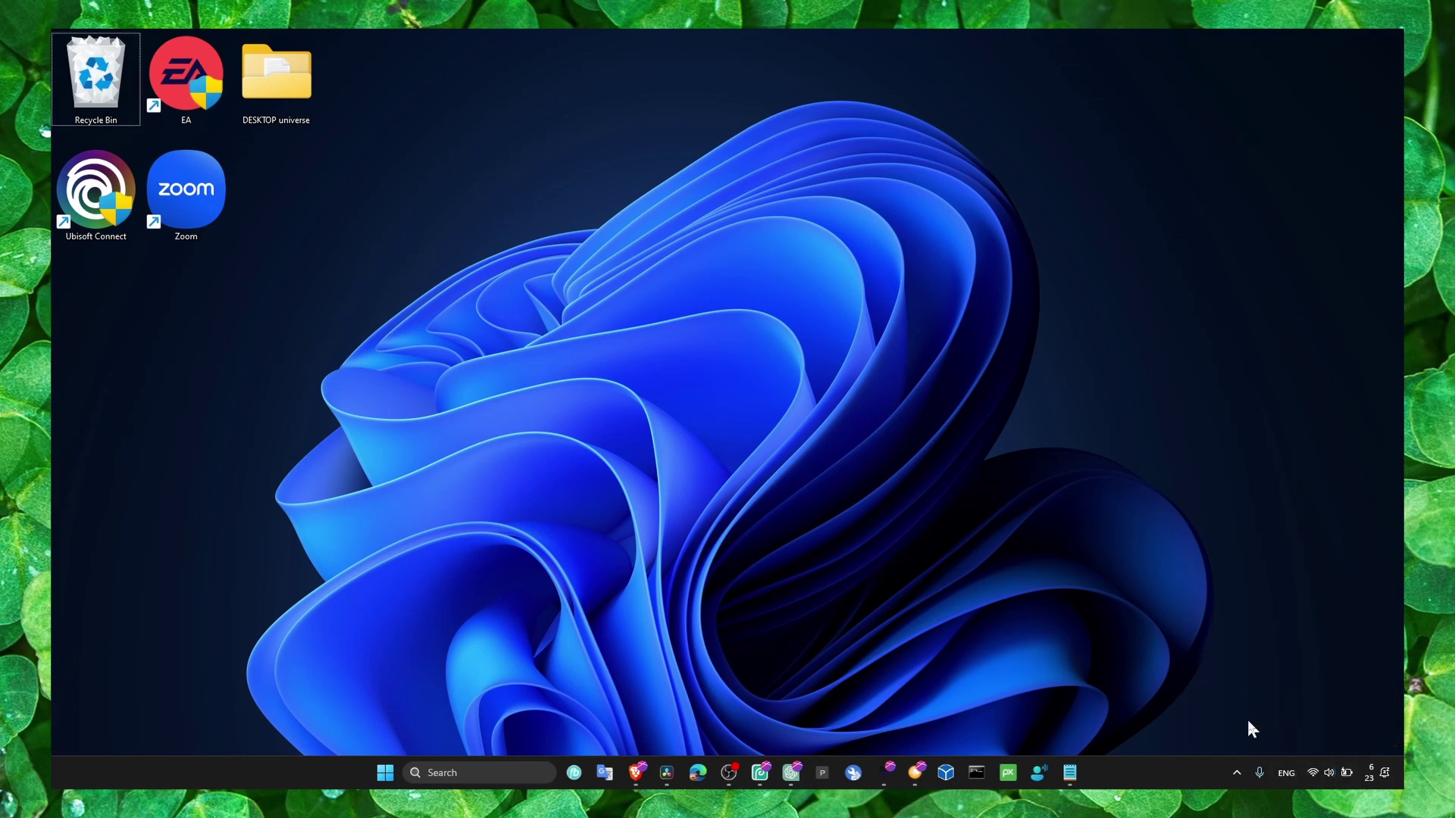
pyautogui.rightClick(1317, 772)
pyautogui.click(1315, 737)
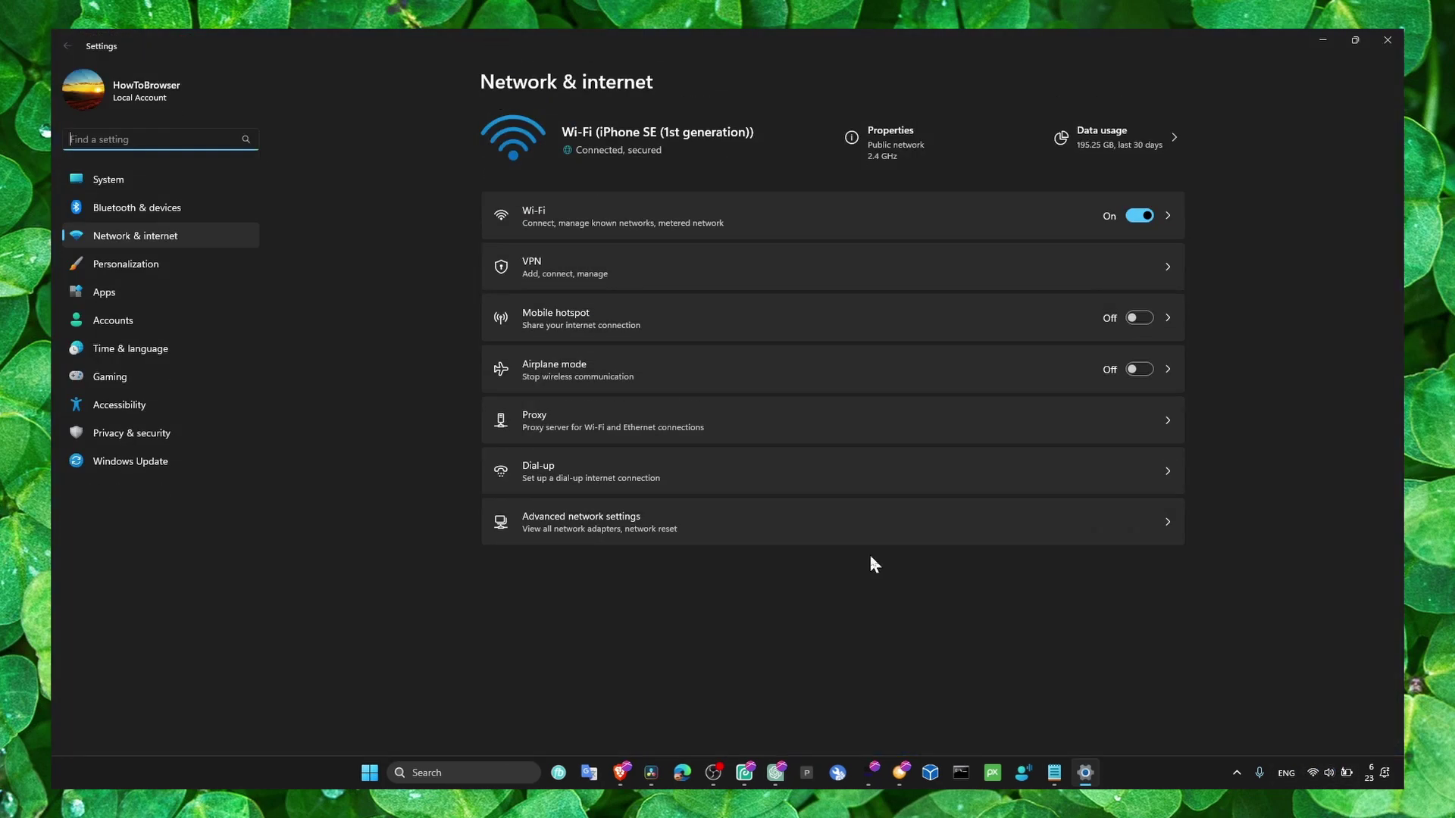
pyautogui.rightClick(1313, 770)
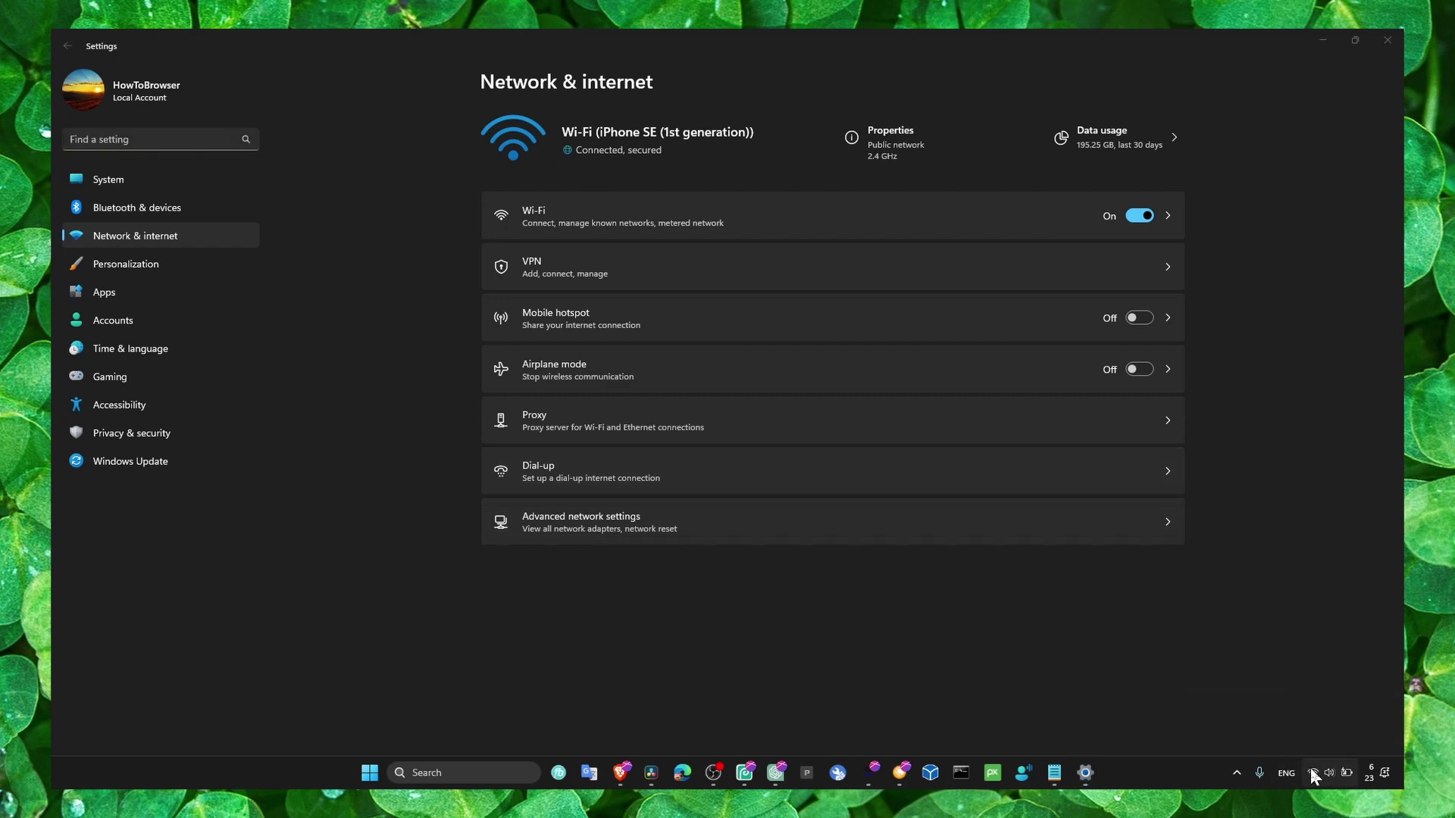
pyautogui.click(1309, 730)
pyautogui.click(831, 516)
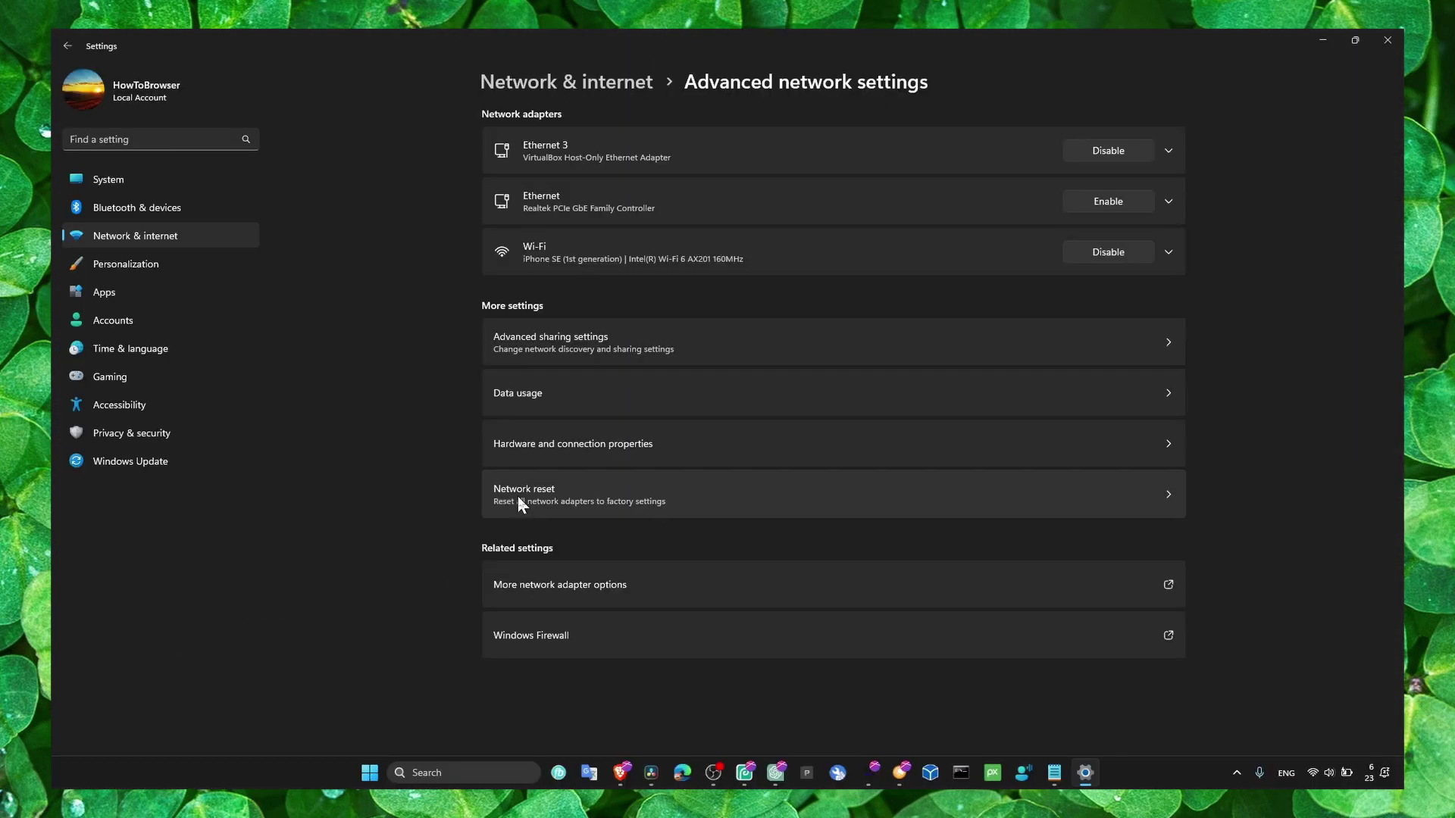
pyautogui.click(1386, 39)
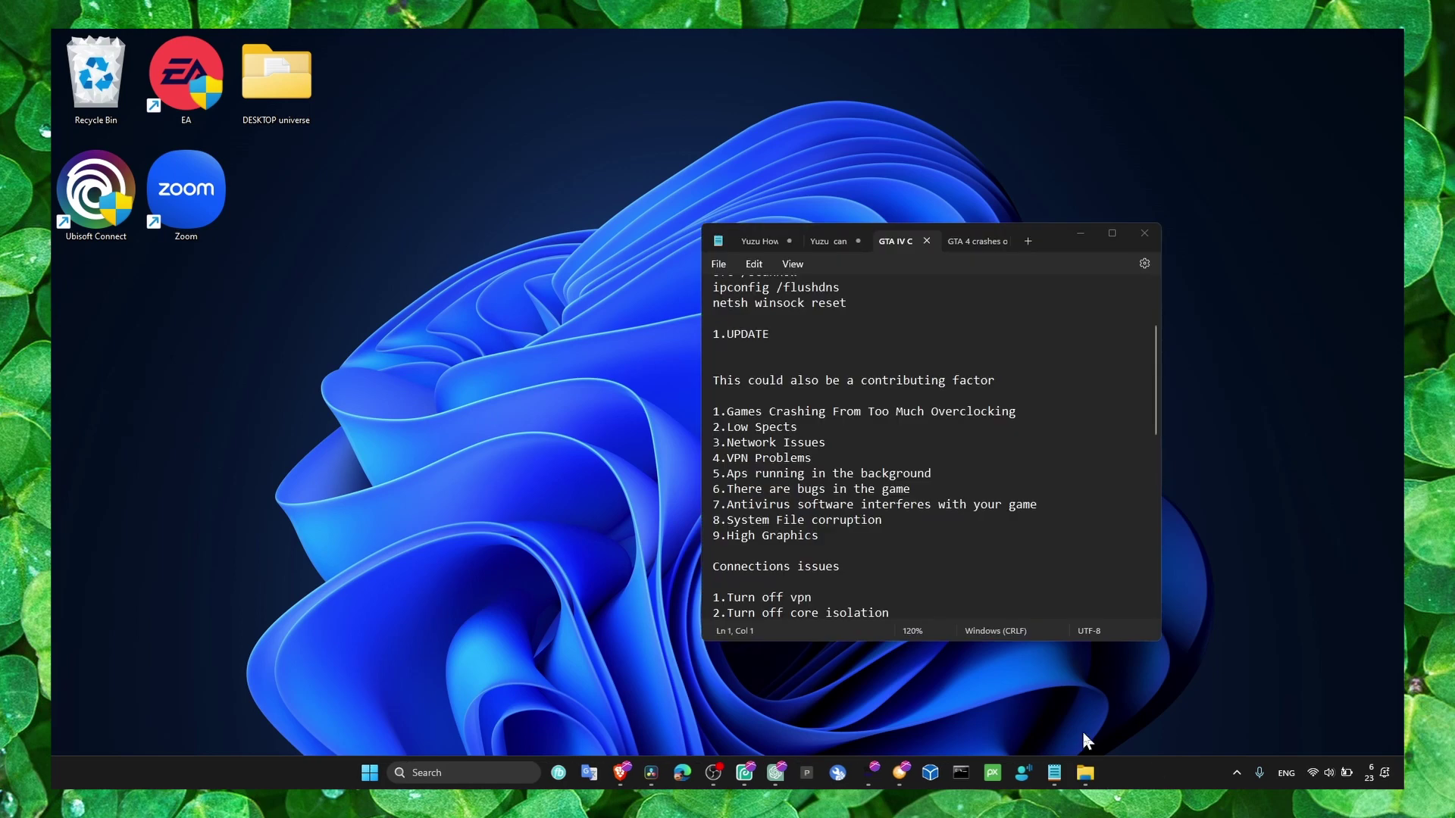
# - Search for Command Prompt, open it from the results, and close it again
pyautogui.press('super+s')
pyautogui.write('co')
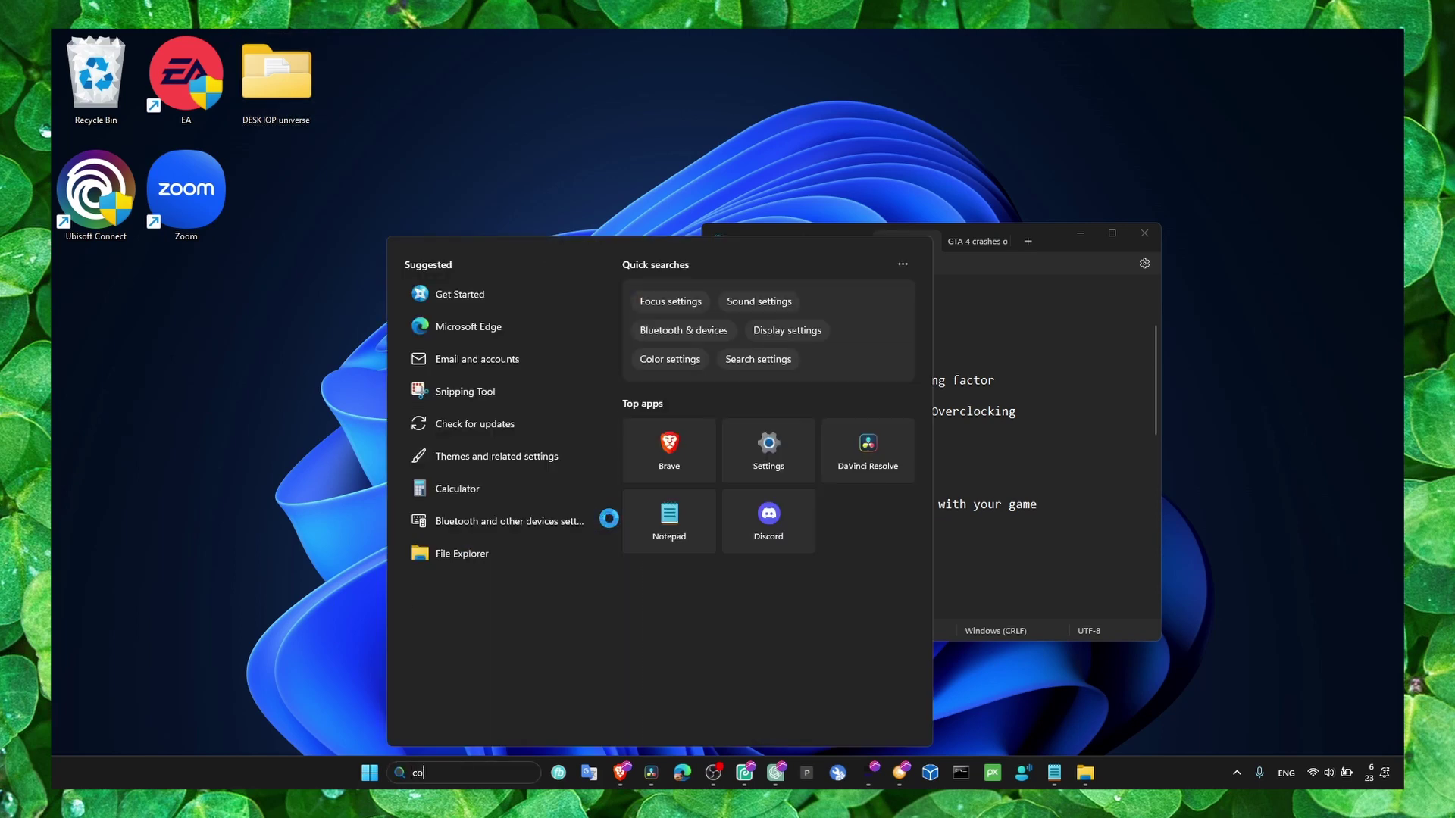
pyautogui.write('omm')
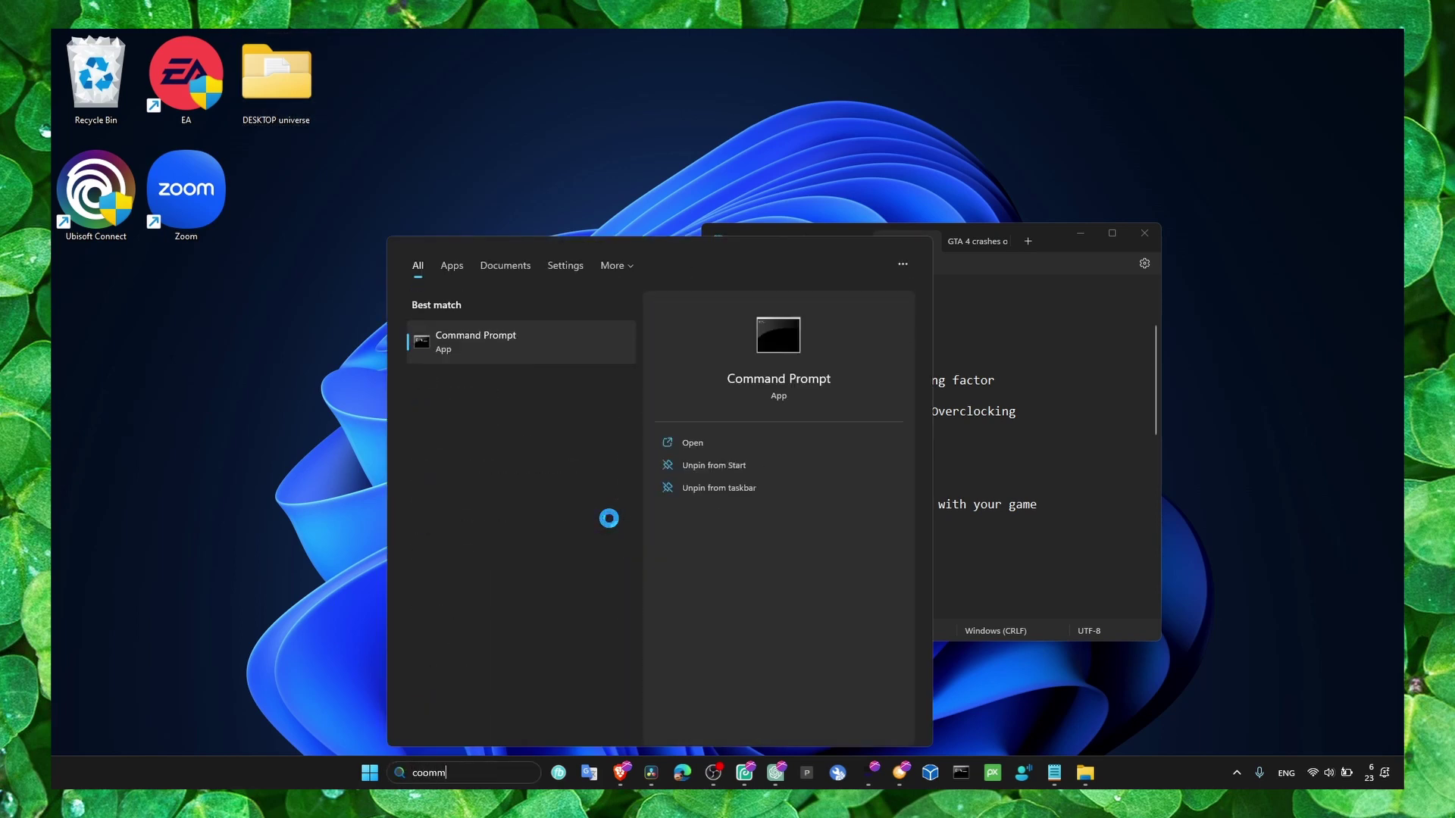
pyautogui.rightClick(552, 353)
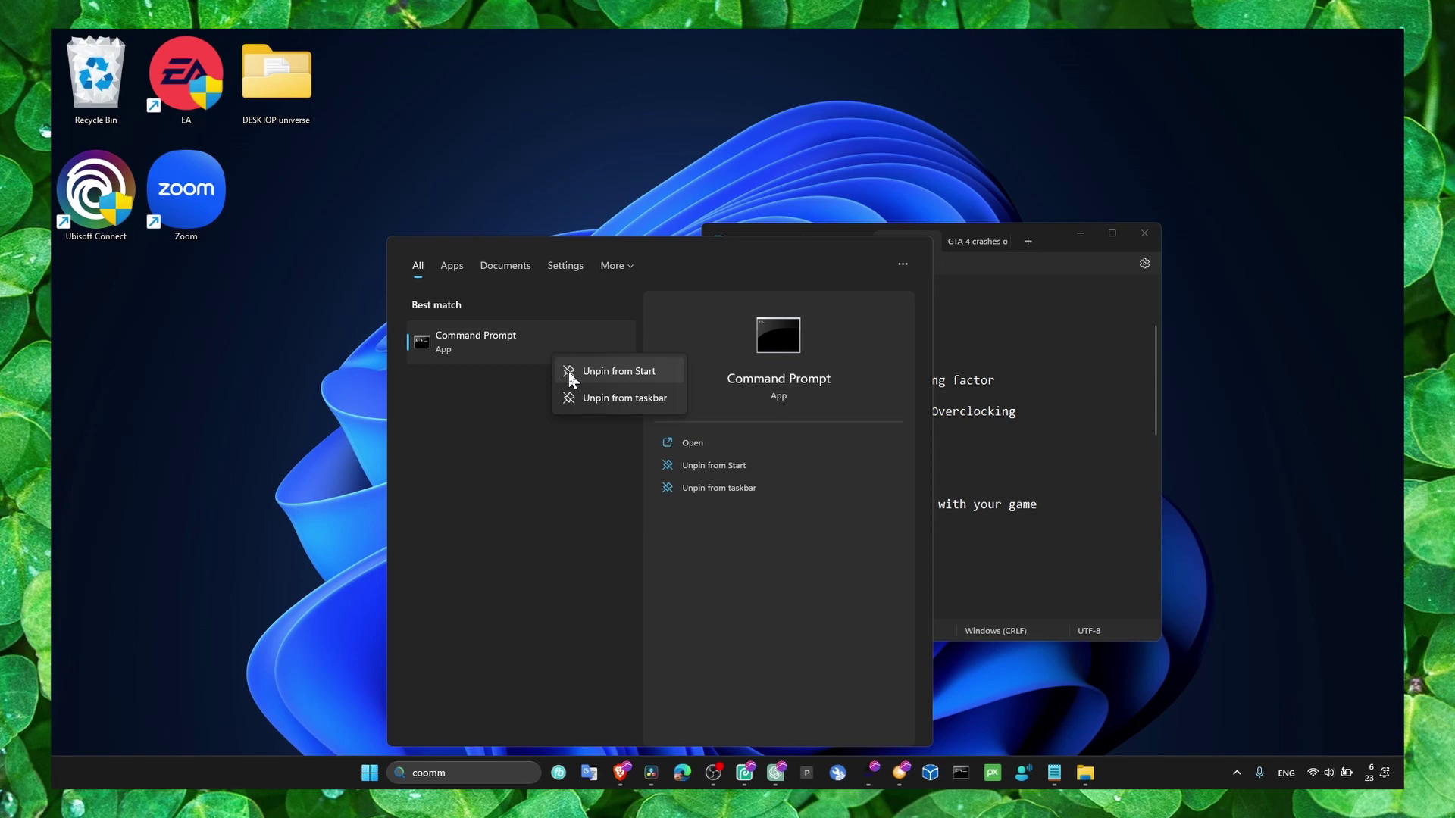
pyautogui.click(507, 405)
pyautogui.rightClick(444, 347)
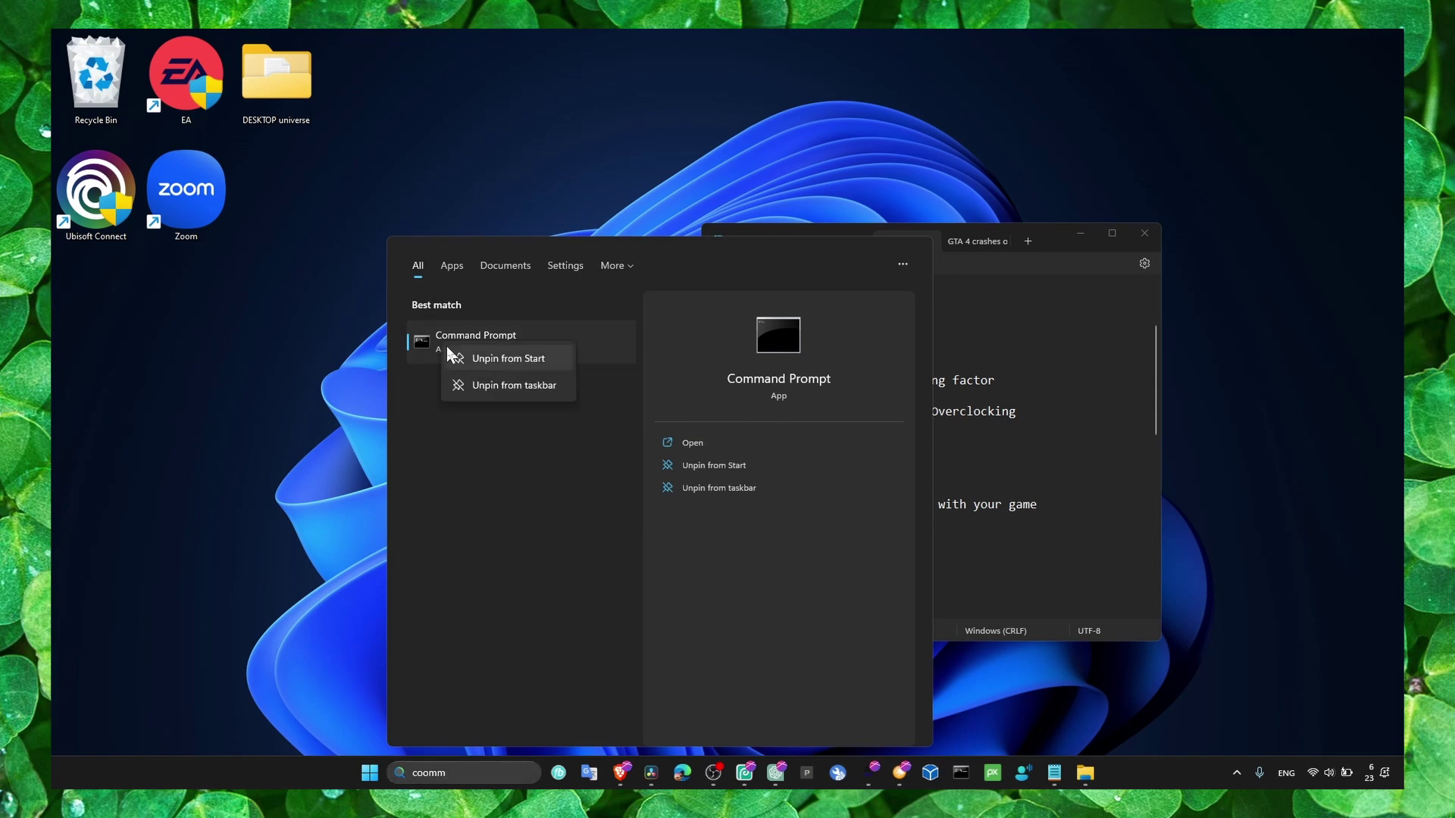
pyautogui.click(426, 338)
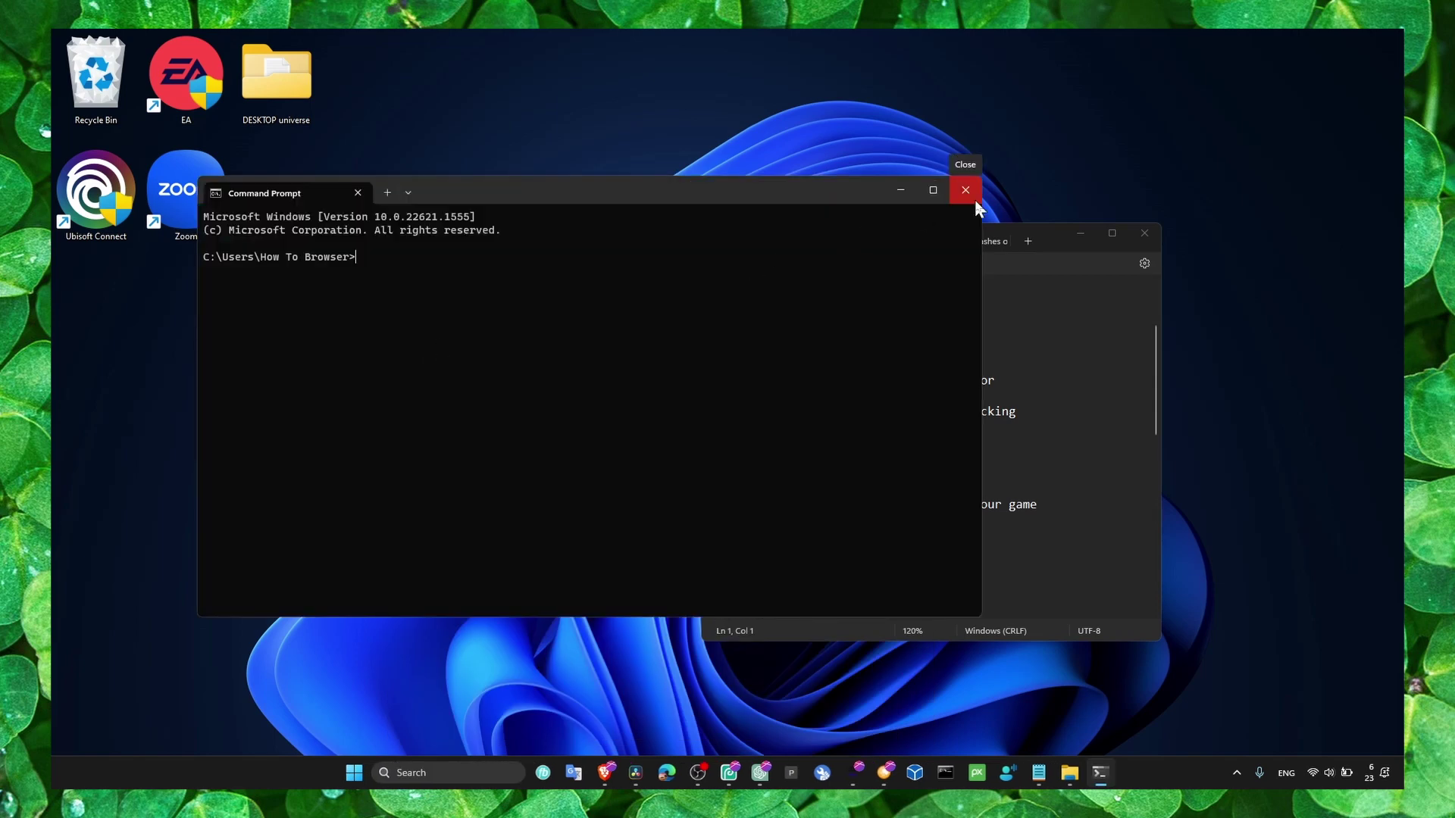
pyautogui.click(974, 199)
# - Unpin Command Prompt from Start using its search-result options menu
pyautogui.press('super+s')
pyautogui.write('calculator')
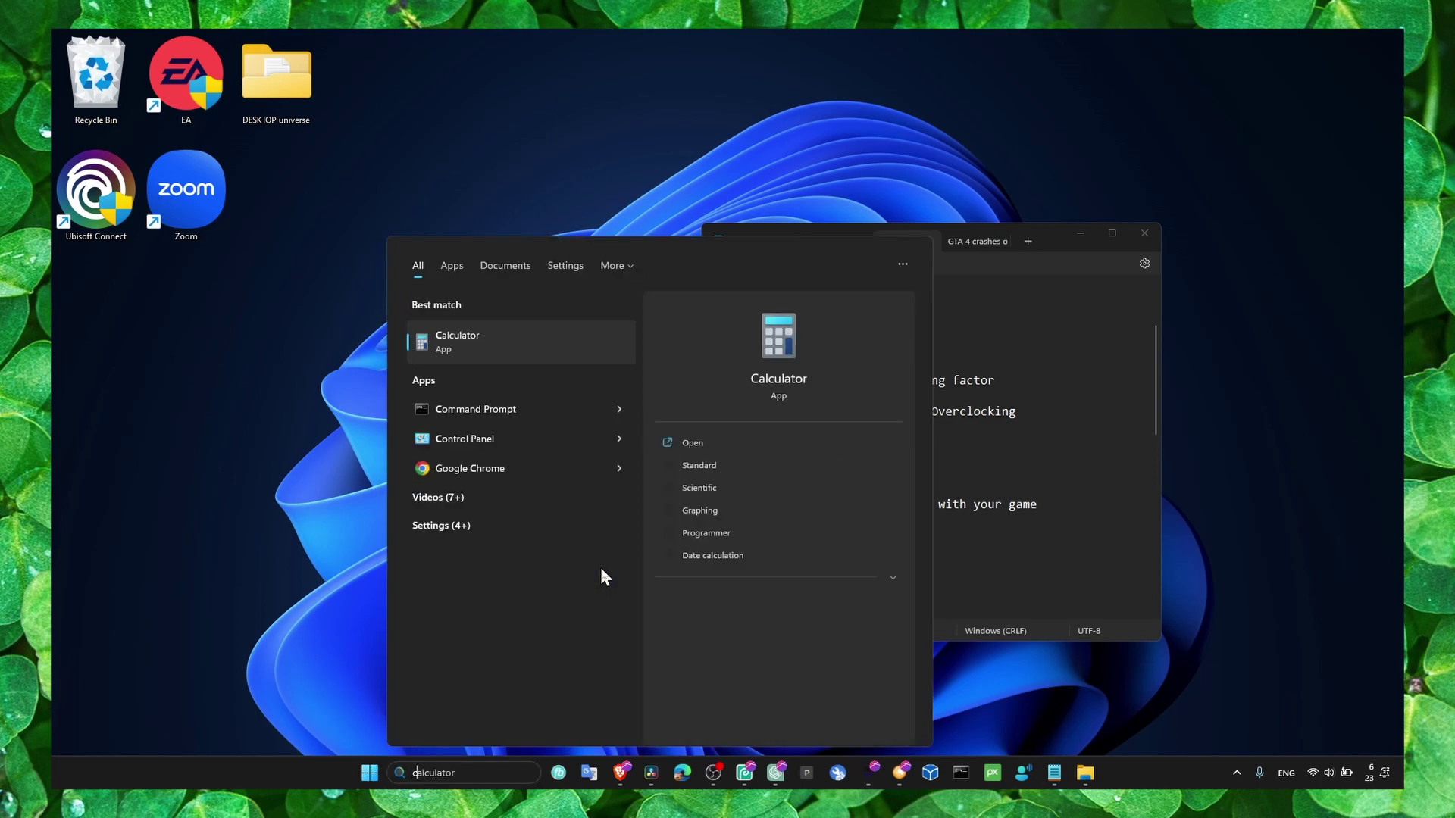
pyautogui.hotkey('ctrl', 'a')
pyautogui.write('cmd')
pyautogui.rightClick(463, 339)
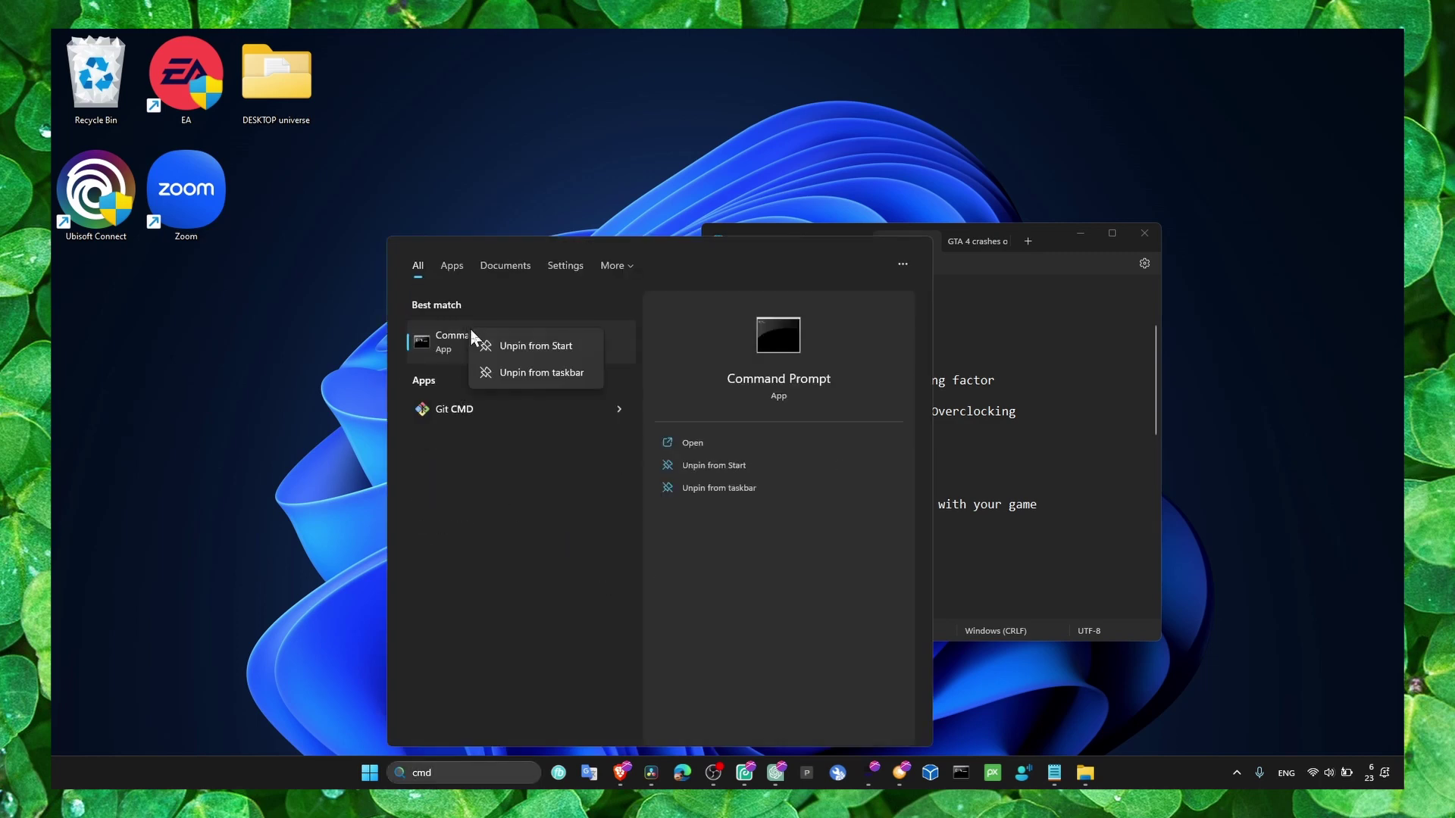
pyautogui.click(554, 466)
pyautogui.rightClick(422, 353)
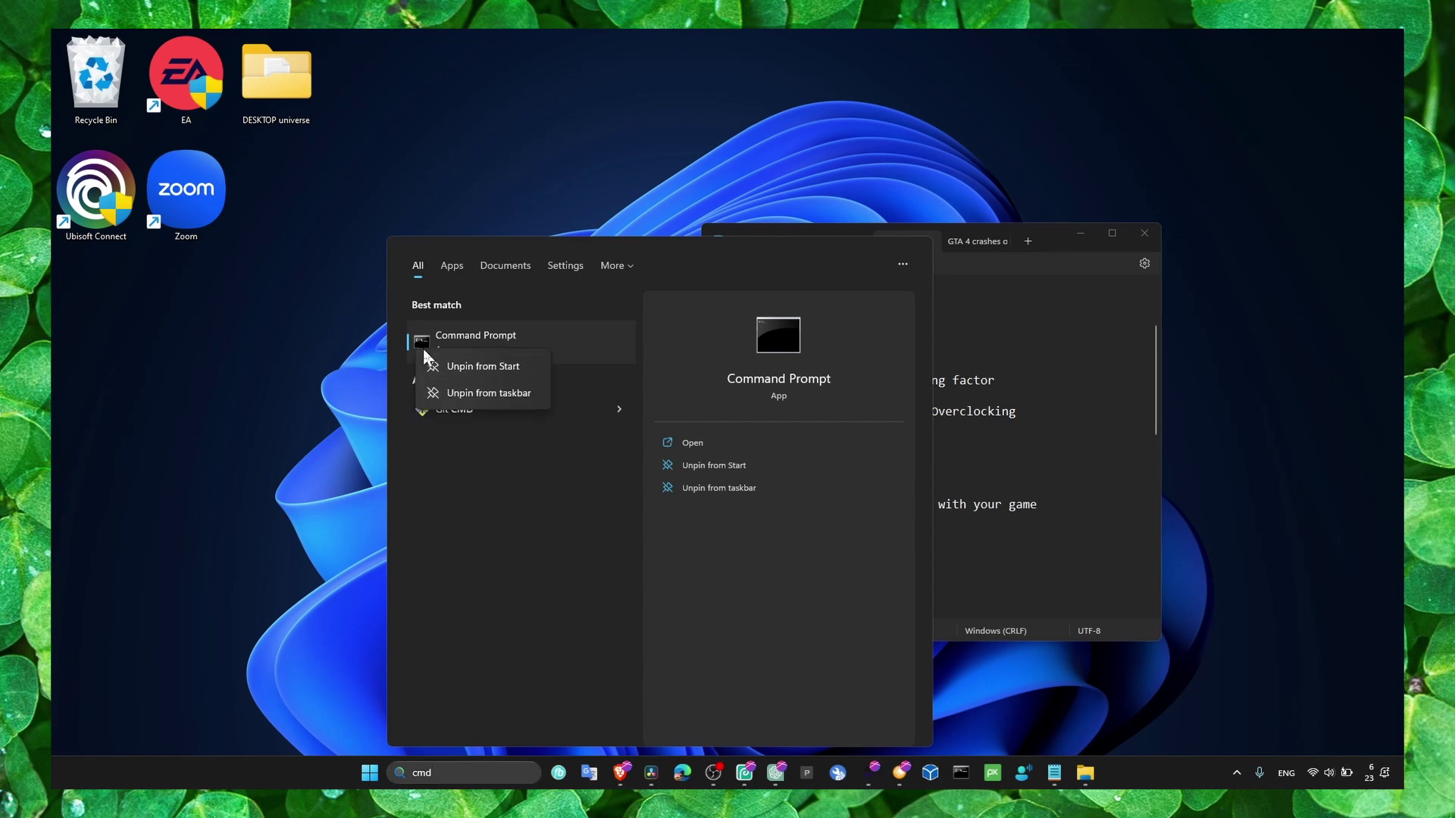
pyautogui.click(478, 370)
pyautogui.rightClick(475, 355)
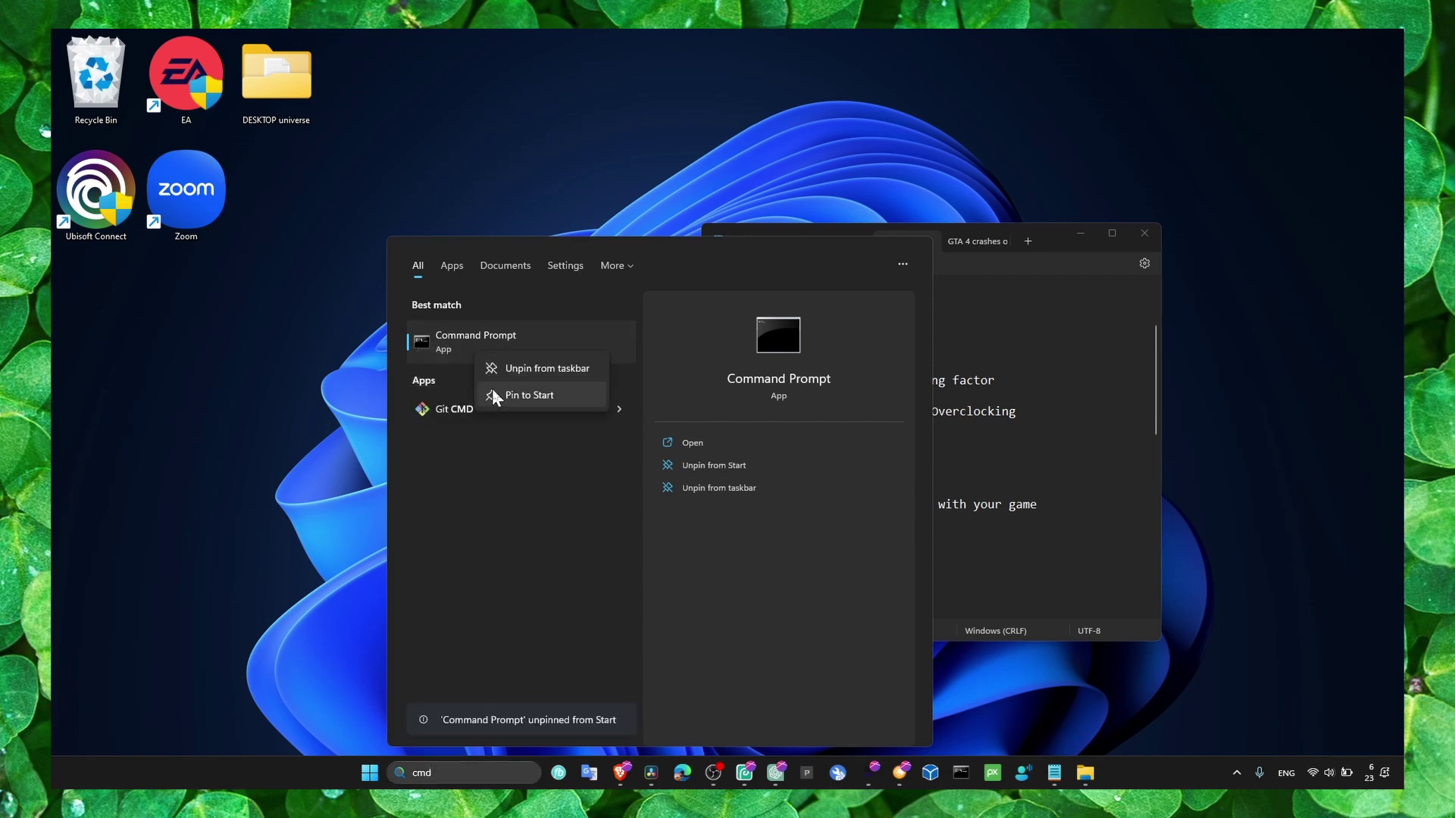
pyautogui.click(492, 395)
pyautogui.rightClick(486, 344)
pyautogui.click(500, 383)
pyautogui.rightClick(484, 344)
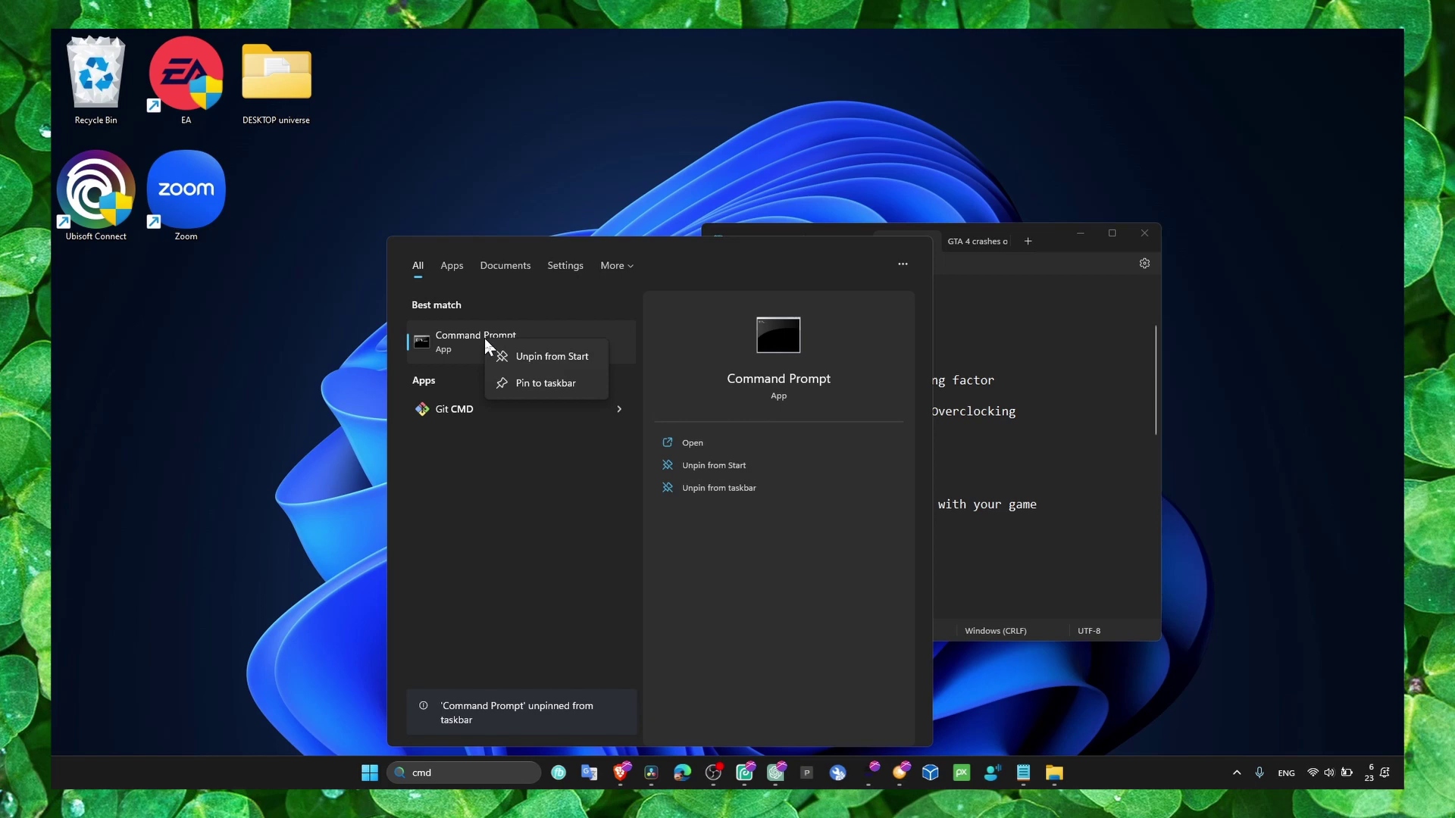
pyautogui.click(497, 355)
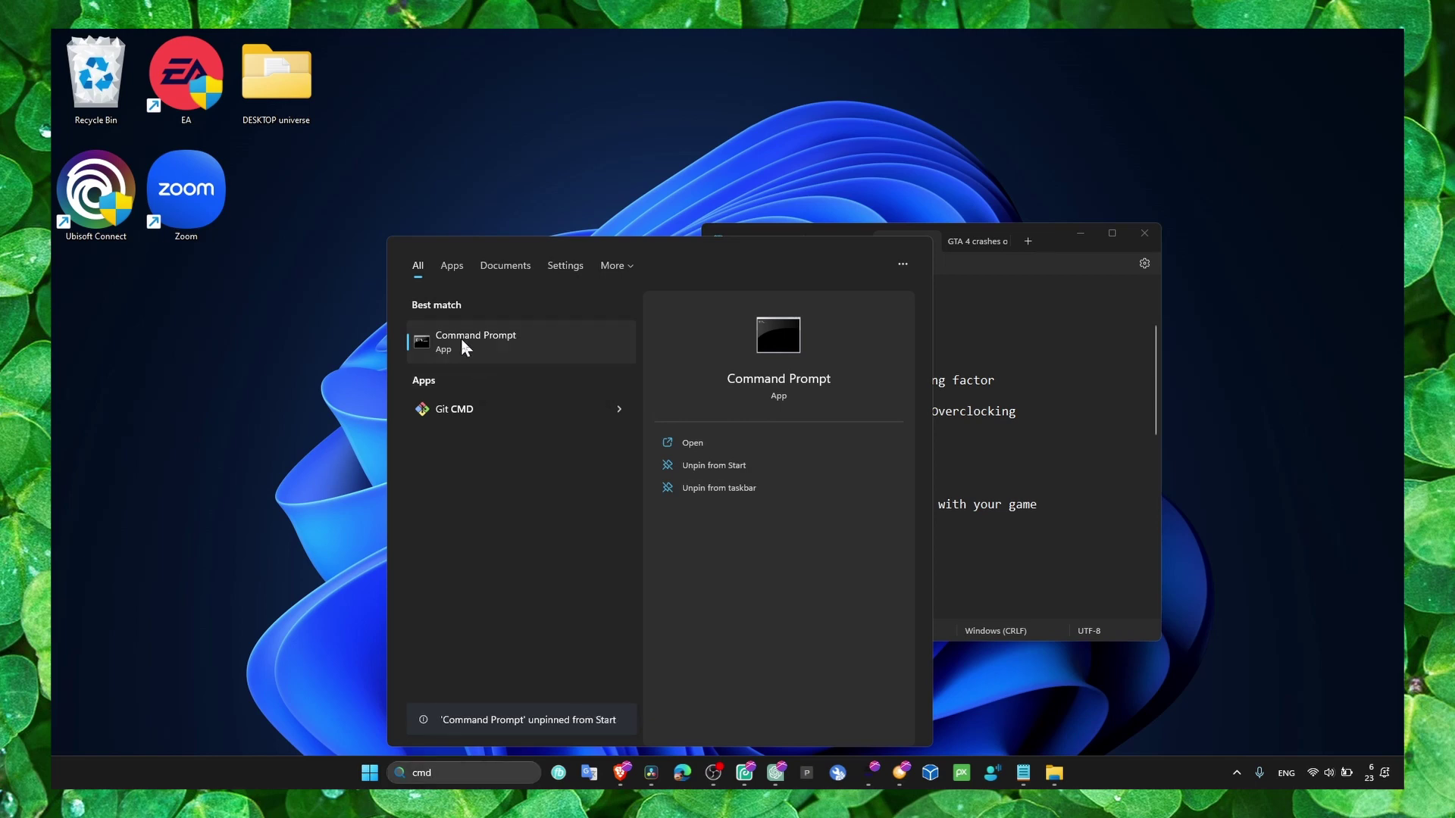
pyautogui.click(342, 329)
# - Search for 'command' again and pin the Command Prompt result to the taskbar
pyautogui.press('super+s')
pyautogui.write('calculator')
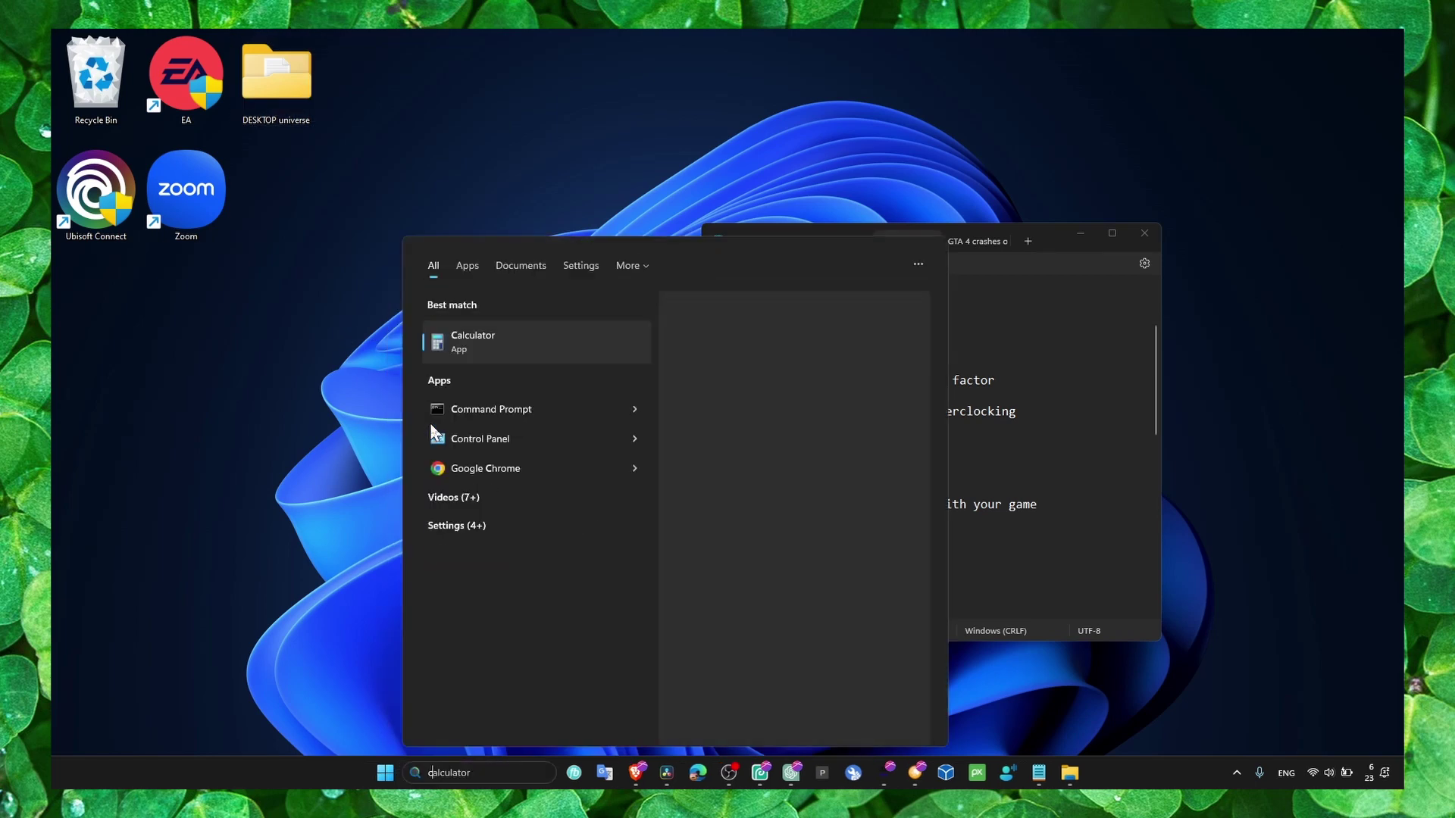
pyautogui.press('BackSpace')
pyautogui.press('BackSpace')
pyautogui.press('BackSpace')
pyautogui.press('BackSpace')
pyautogui.write('command')
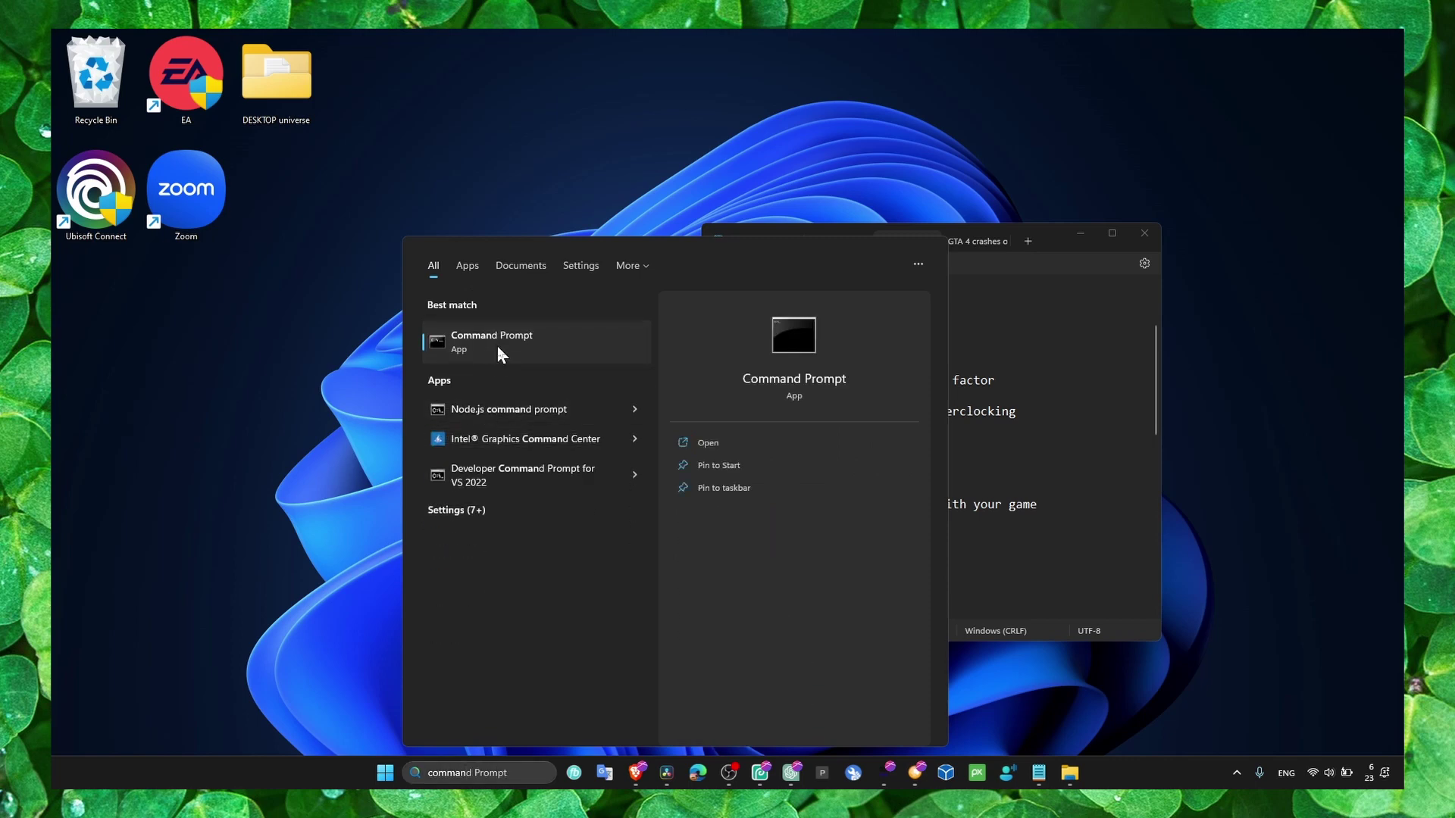
pyautogui.rightClick(502, 345)
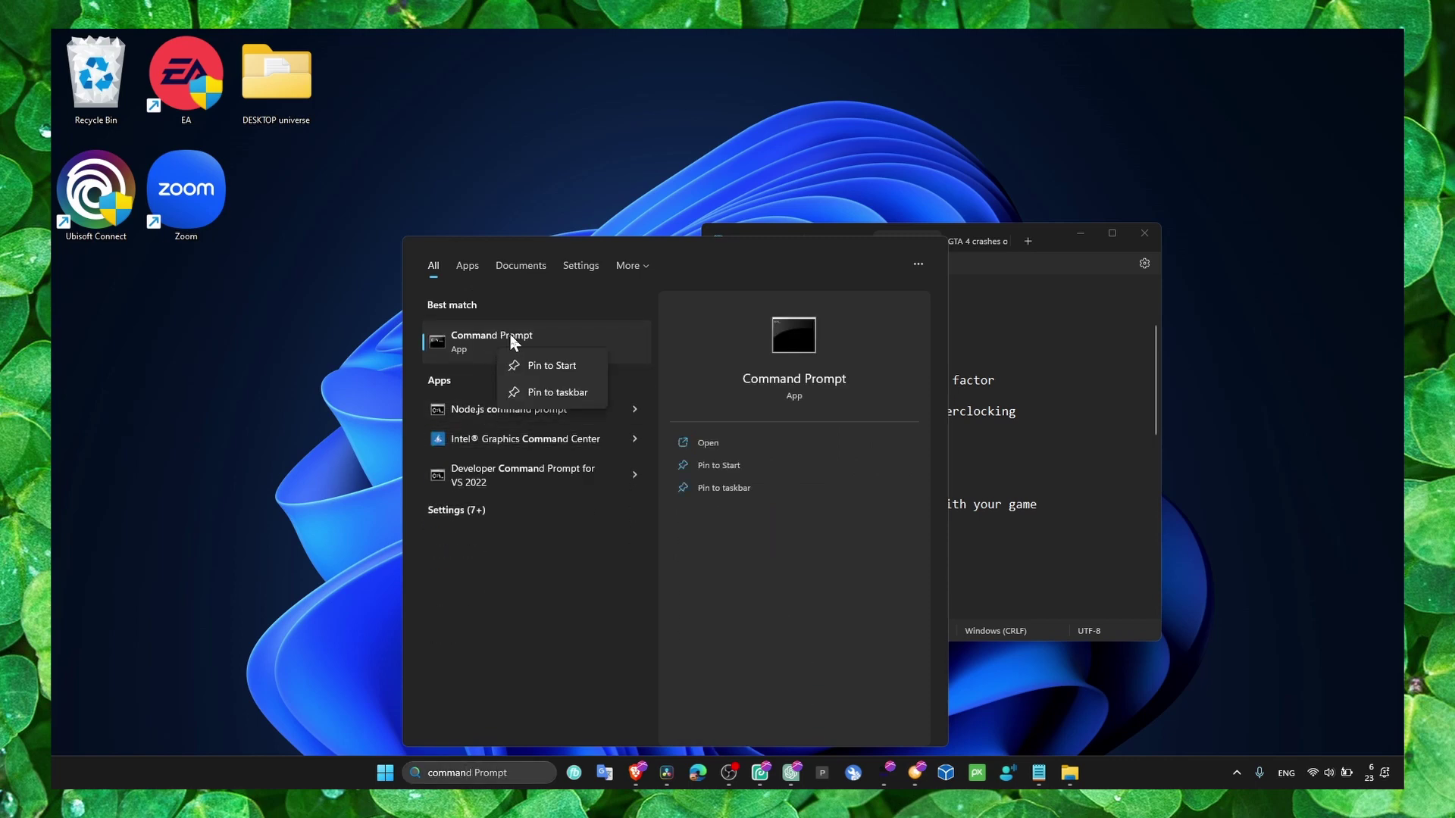
pyautogui.click(565, 389)
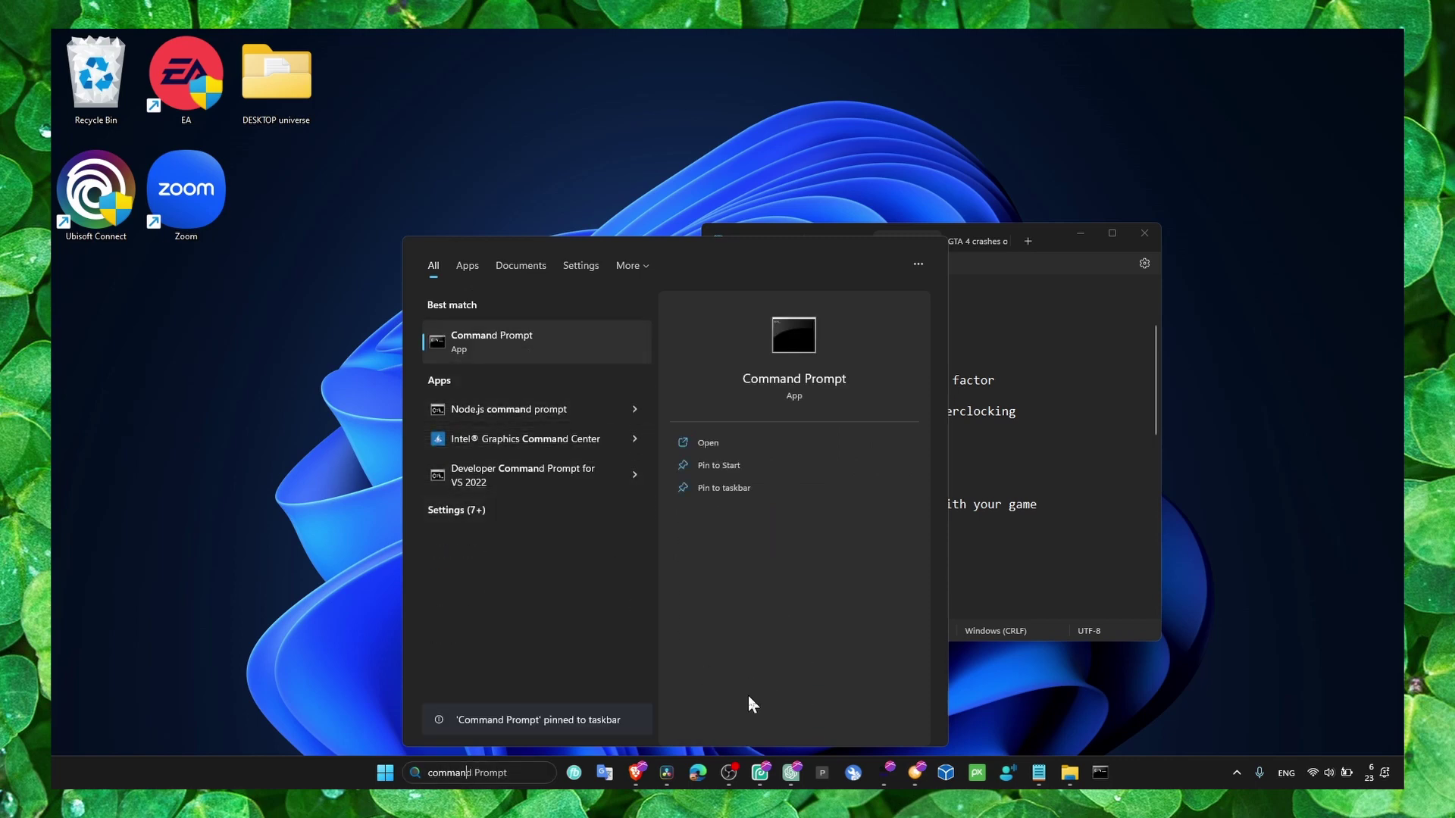
pyautogui.rightClick(1100, 772)
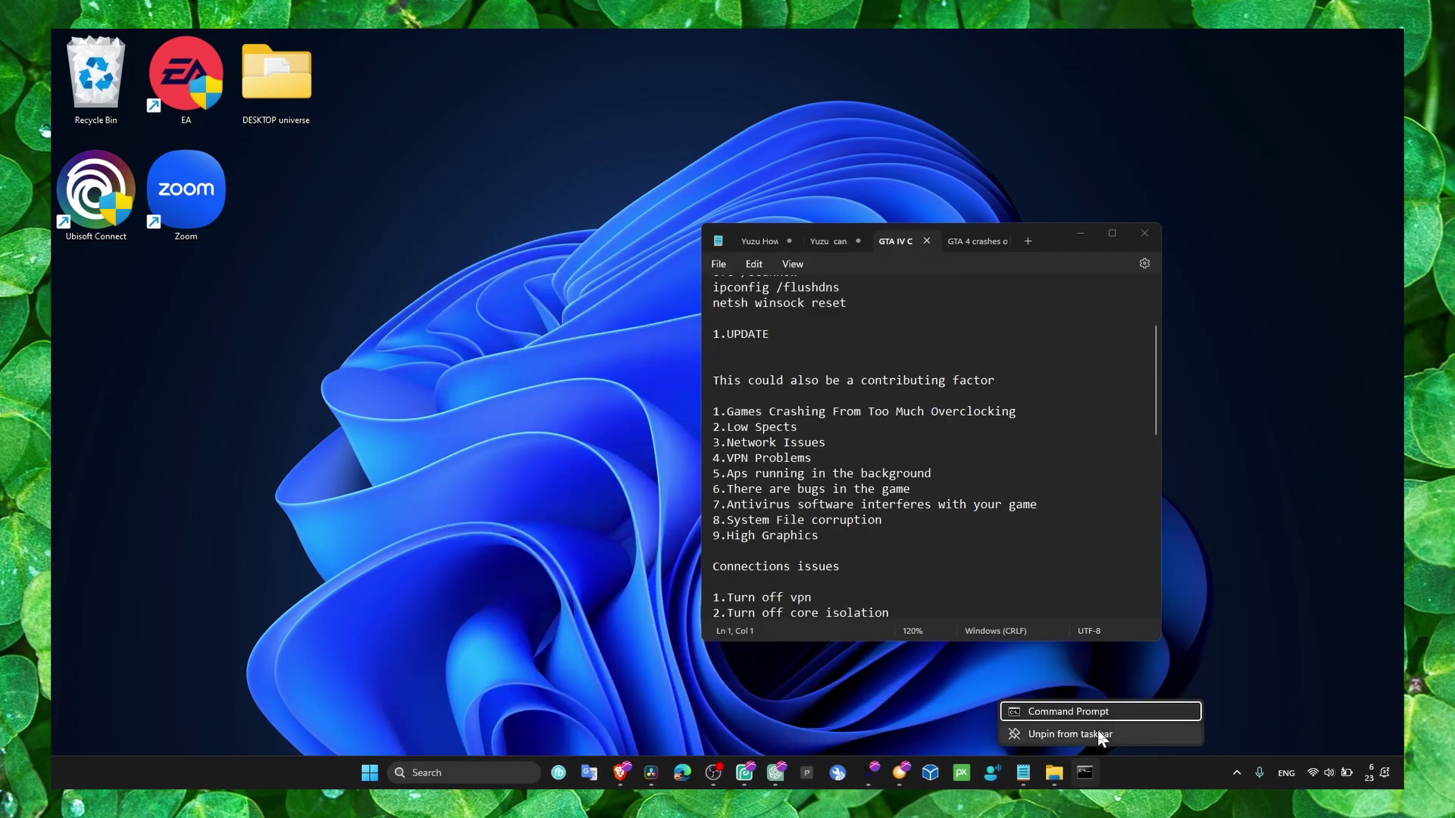
# - Open Command Prompt from the taskbar and run 'ipconfig /flushdns' copied from Notepad
pyautogui.click(1091, 711)
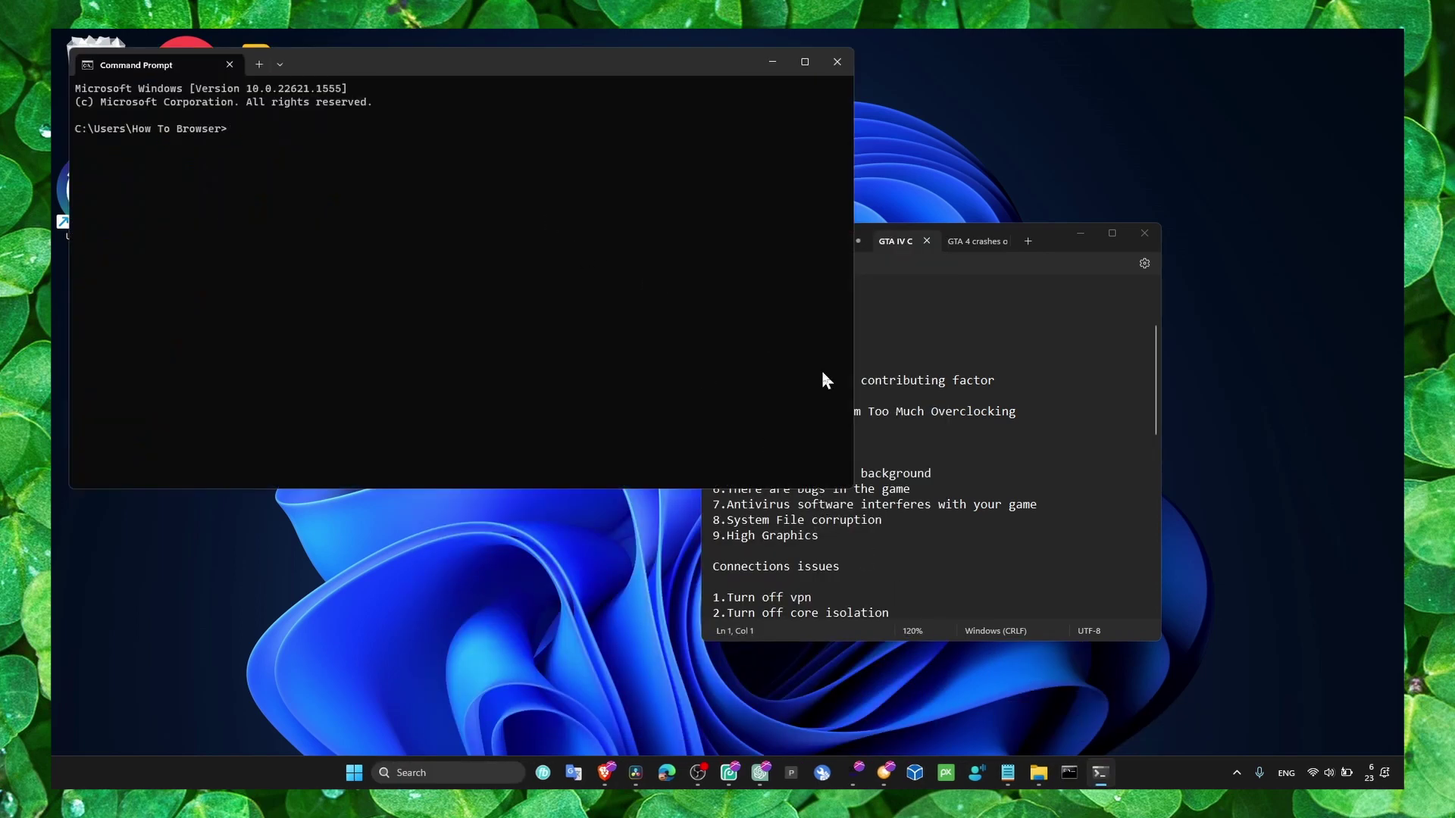
pyautogui.click(920, 361)
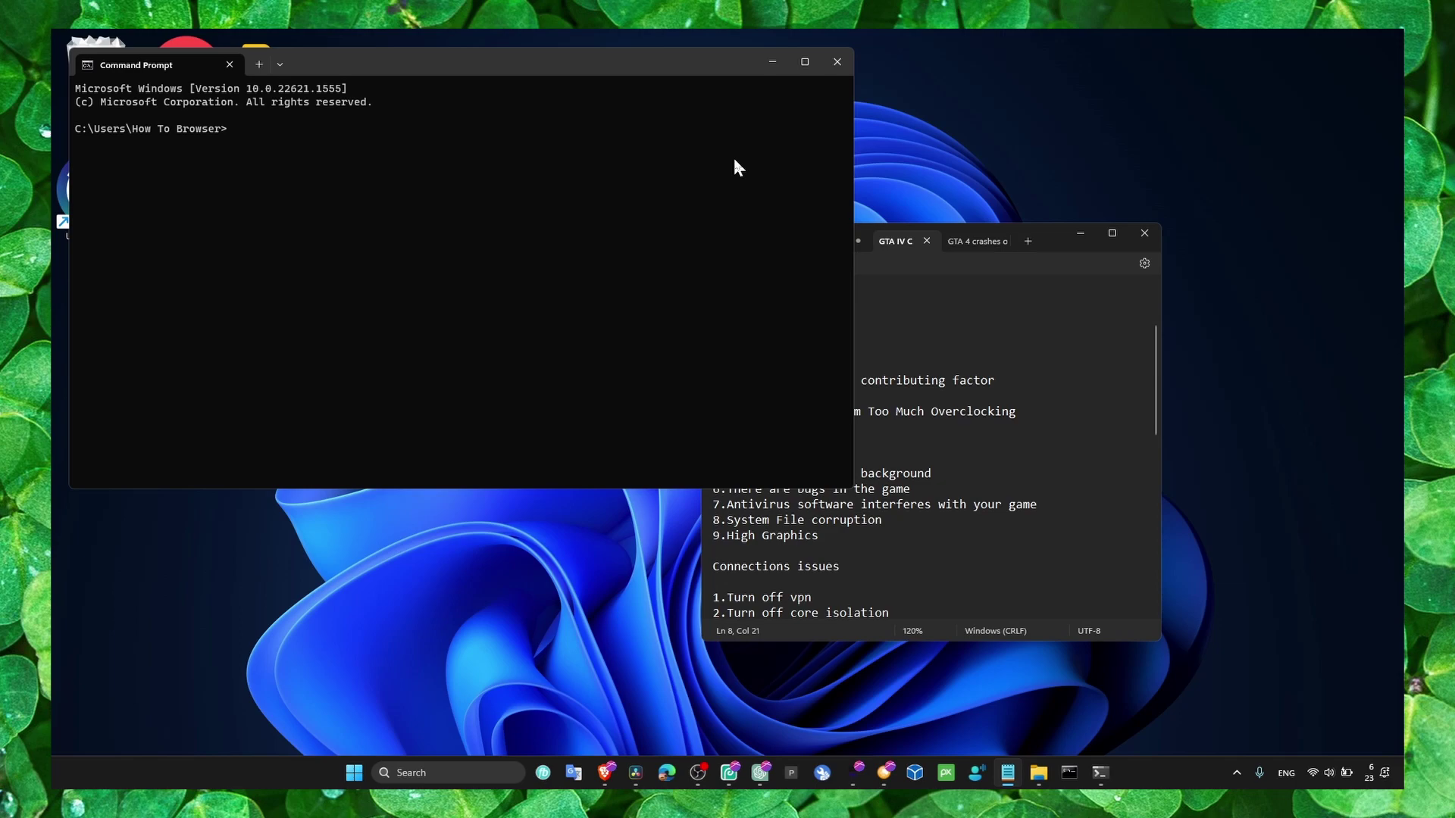
pyautogui.moveTo(1061, 261)
pyautogui.mouseDown()
pyautogui.moveTo(1173, 316)
pyautogui.moveTo(1248, 285)
pyautogui.mouseUp()
pyautogui.scroll(2, 973, 406)
pyautogui.doubleClick(969, 436)
pyautogui.tripleClick(969, 435)
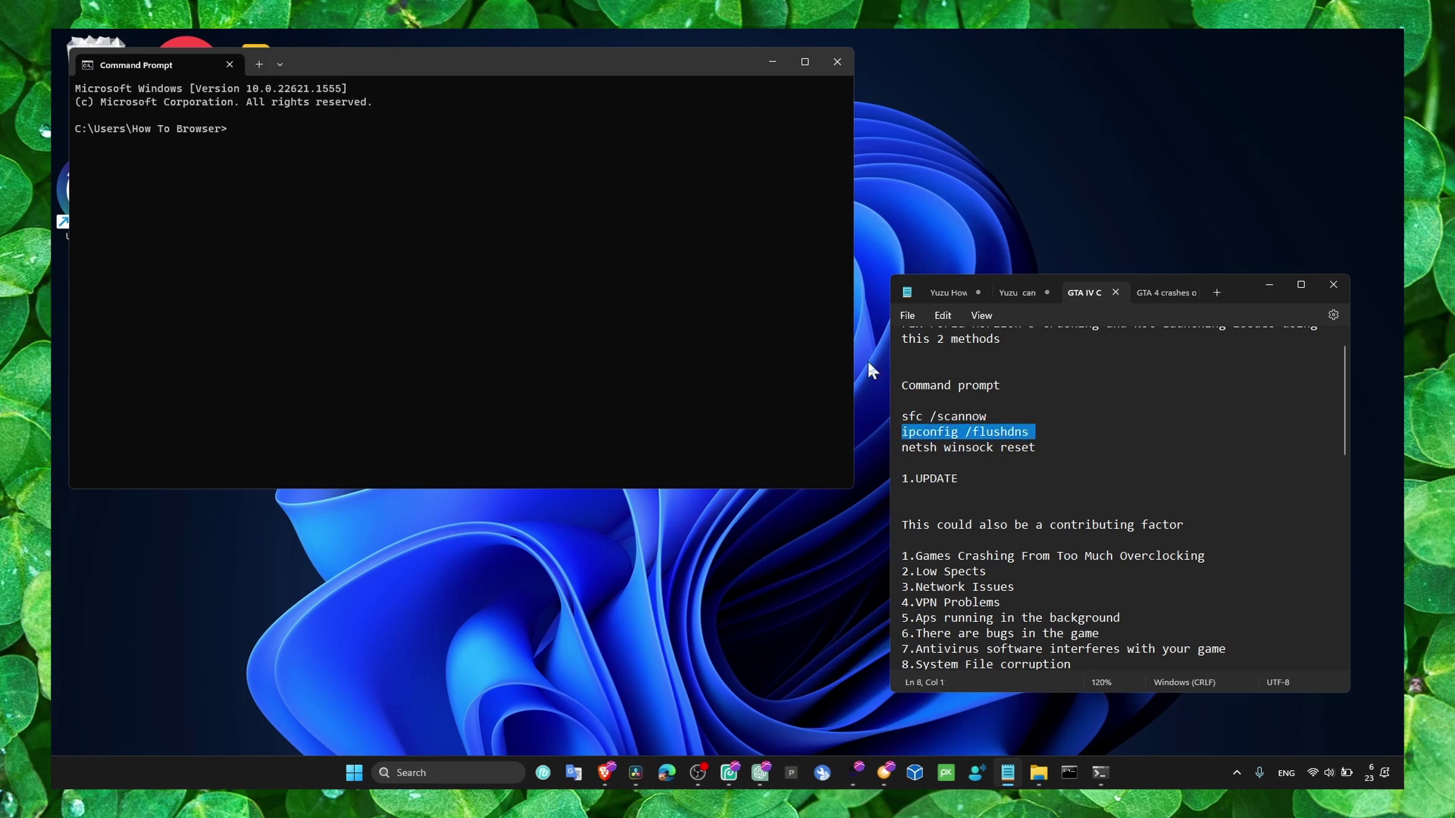
pyautogui.hotkey('ctrl', 'c')
pyautogui.click(420, 147)
pyautogui.hotkey('ctrl', 'v')
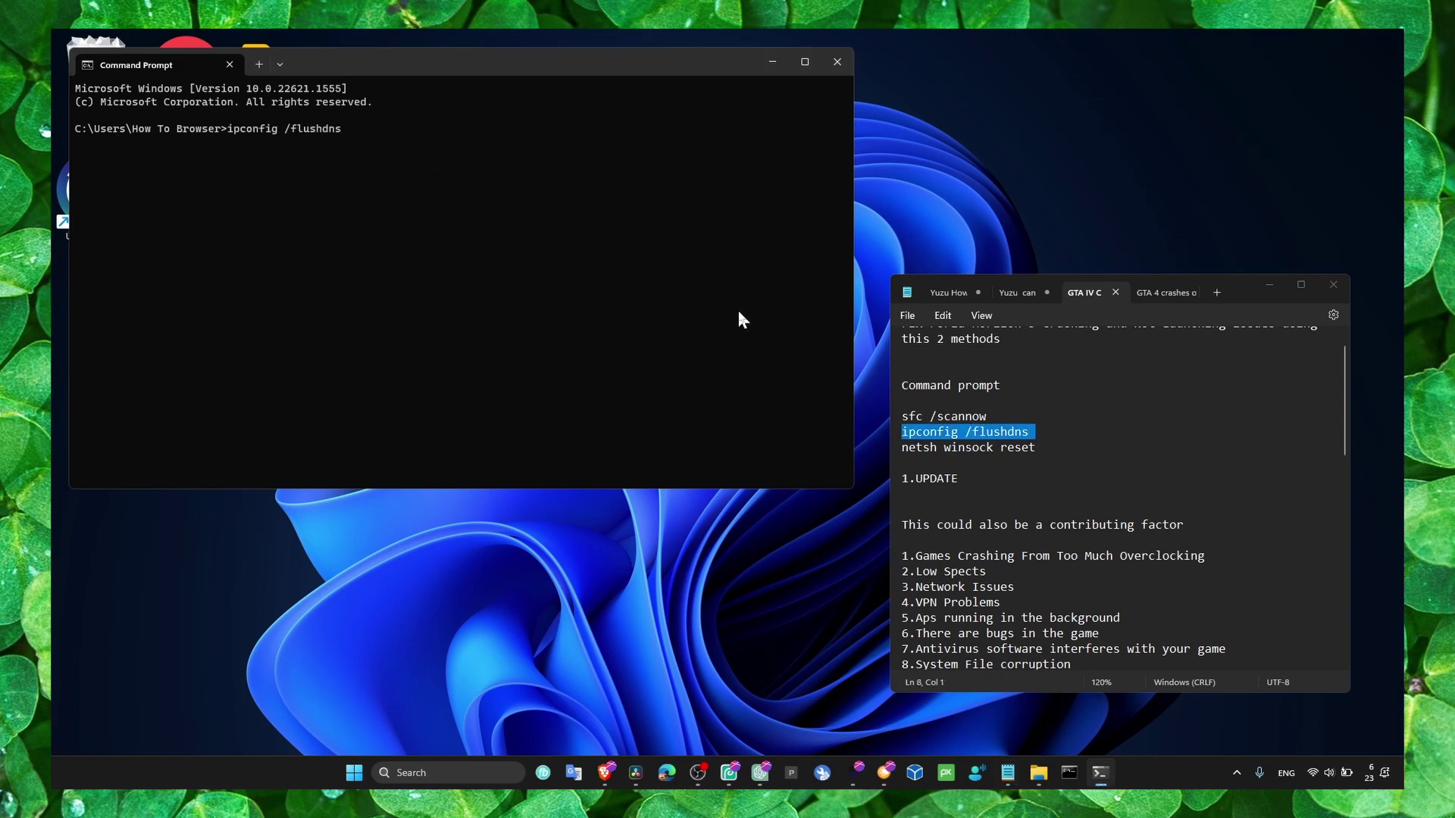
pyautogui.press('Return')
# - Run 'netsh winsock reset' from the notes, which fails without administrator rights
pyautogui.tripleClick(951, 447)
pyautogui.hotkey('ctrl', 'c')
pyautogui.click(370, 210)
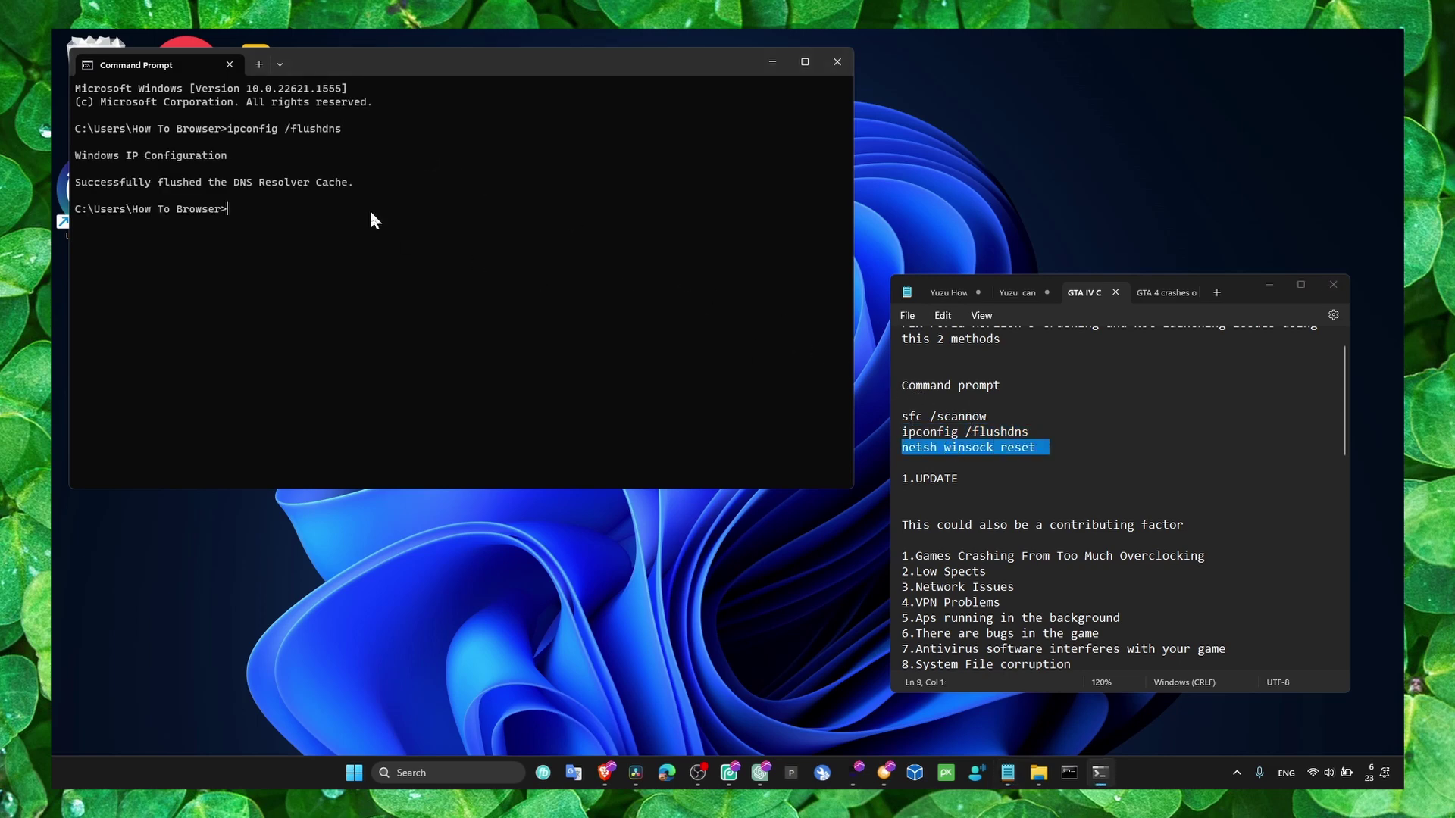
pyautogui.hotkey('ctrl', 'v')
pyautogui.press('Return')
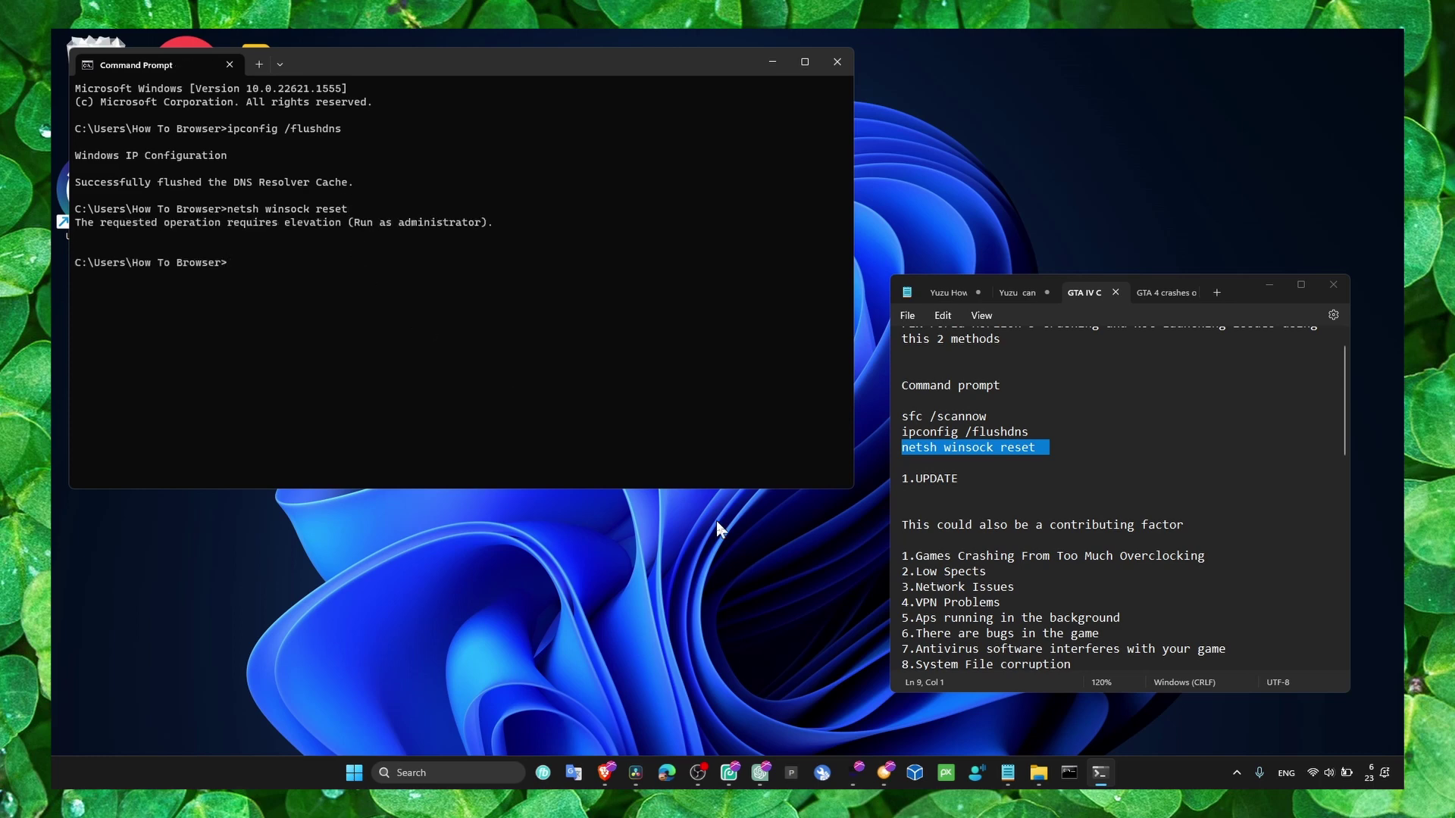
pyautogui.click(997, 683)
pyautogui.scroll(1, 962, 446)
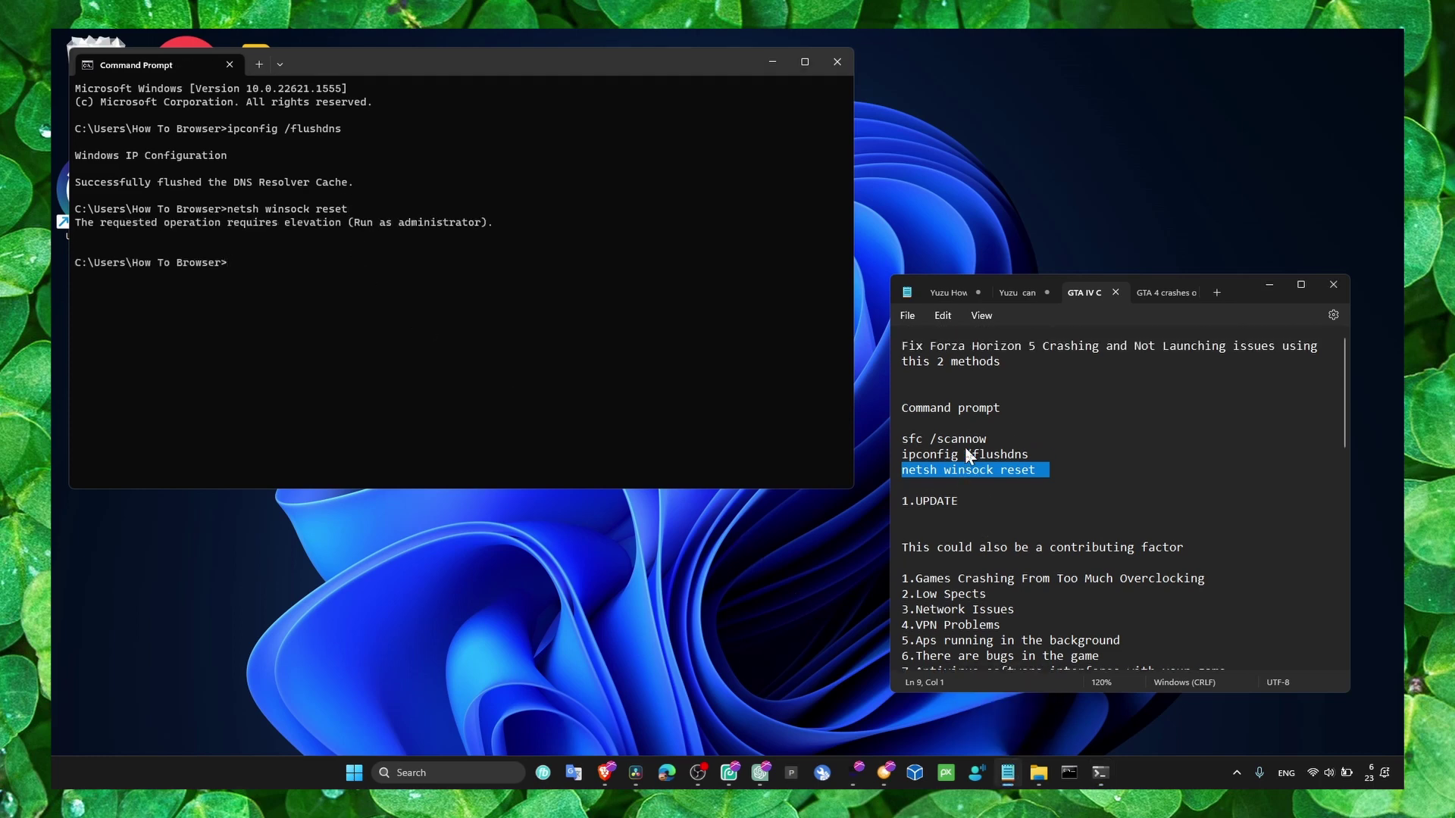
# - Switch to the 'Yuzu How' Notepad tab and select its title text
pyautogui.click(961, 294)
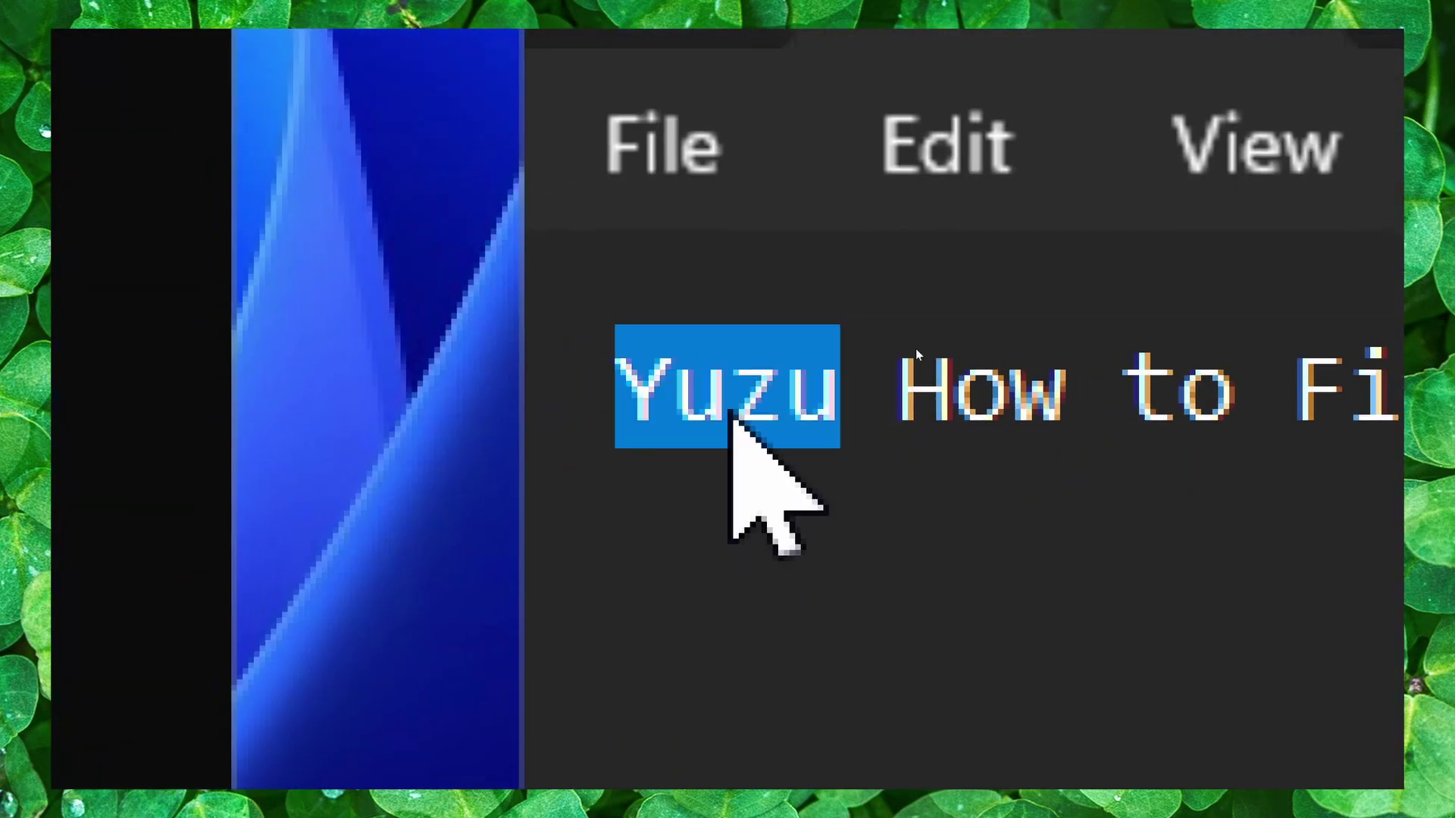
pyautogui.hotkey('ctrl', 'a')
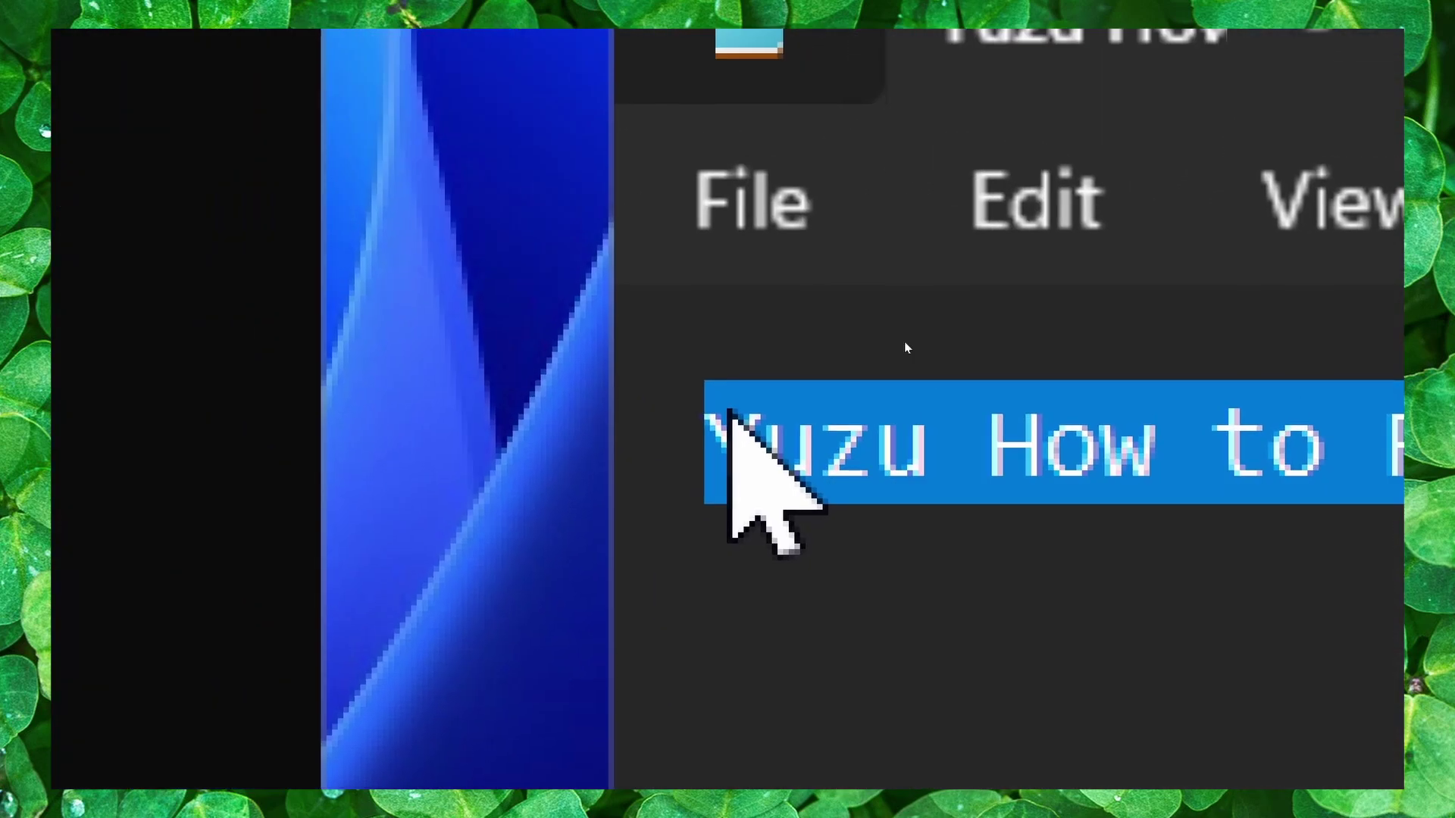